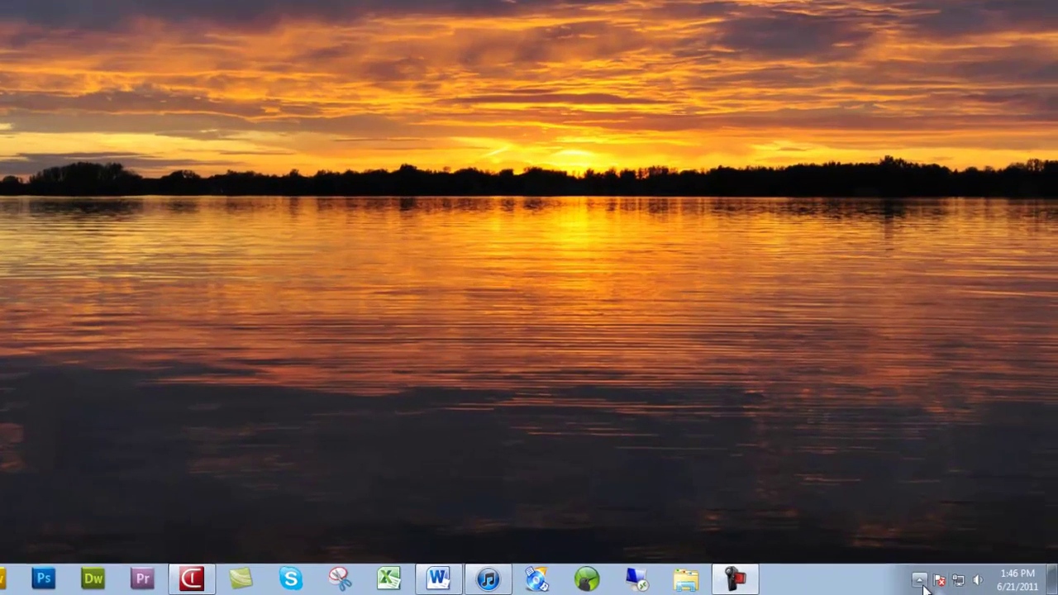
Open the WampServer tray menu's Apache submenu listing httpd.conf and the Apache logs
{"action": "left_click", "coordinate": [962, 585]}
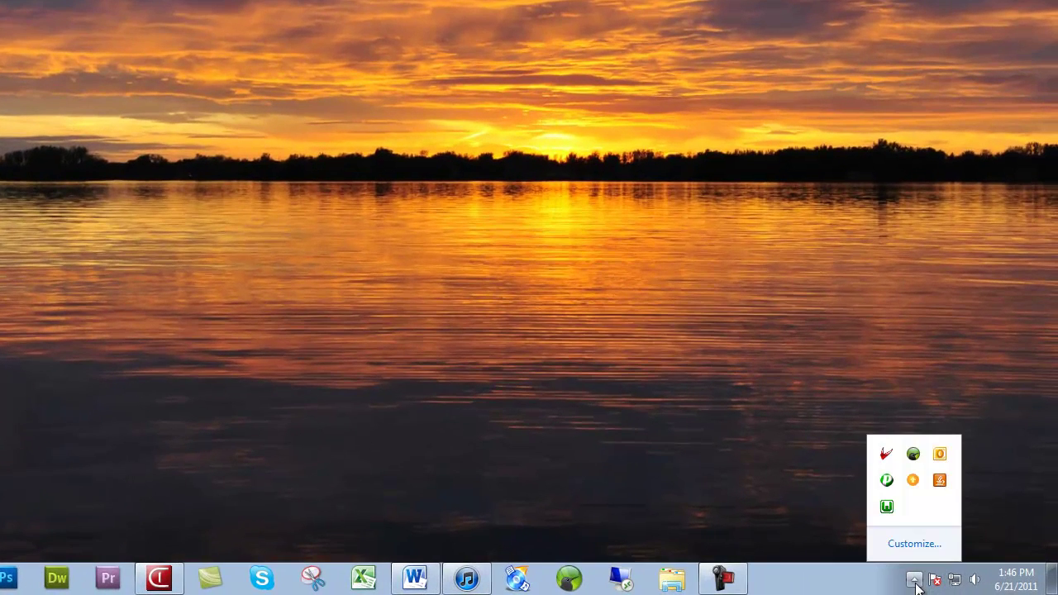
{"action": "left_click", "coordinate": [888, 508]}
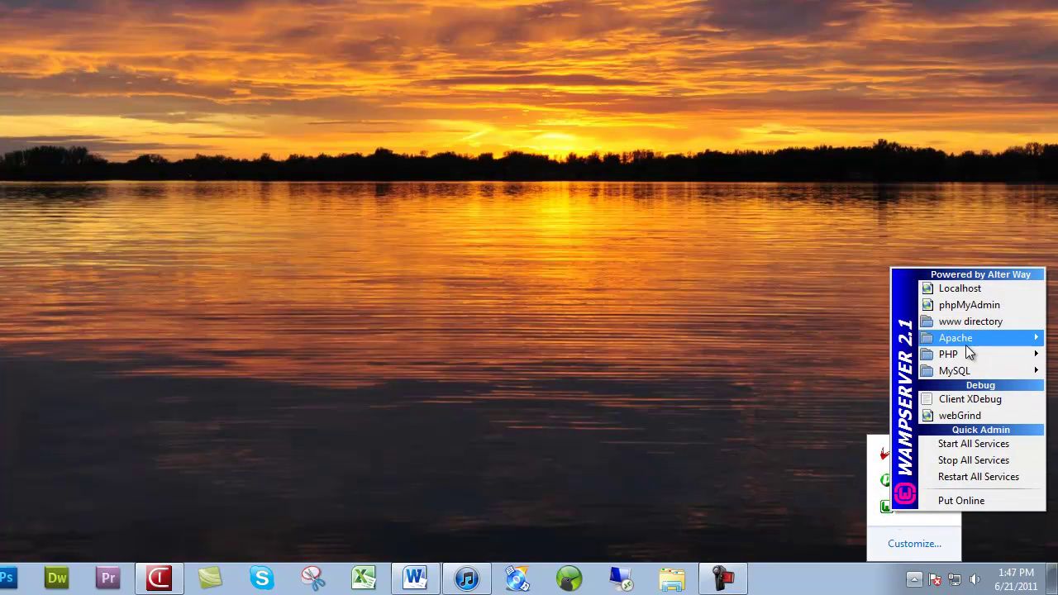
{"action": "mouse_move", "coordinate": [967, 346]}
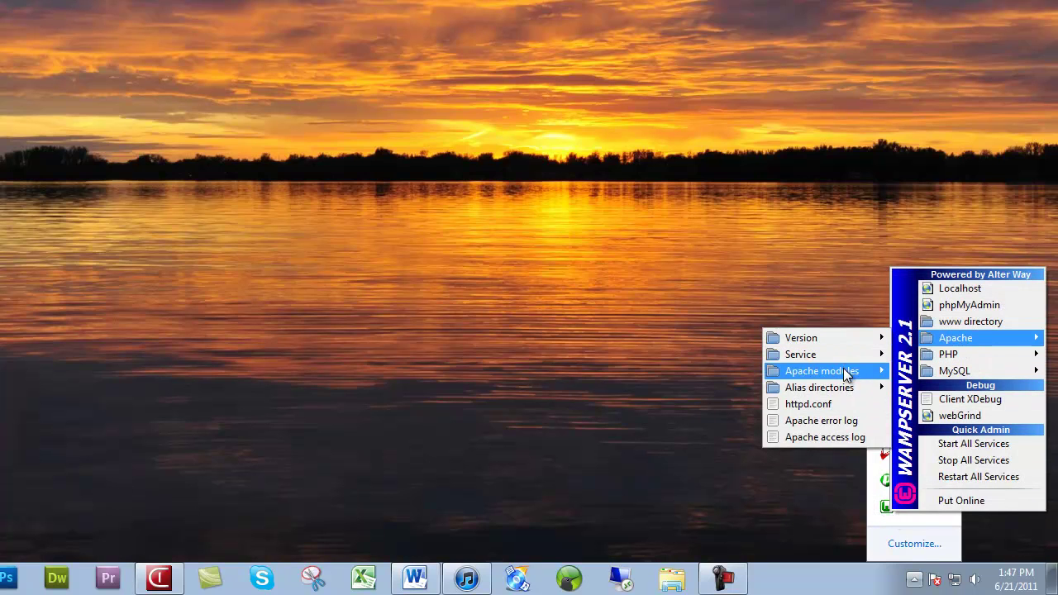
{"action": "mouse_move", "coordinate": [847, 374]}
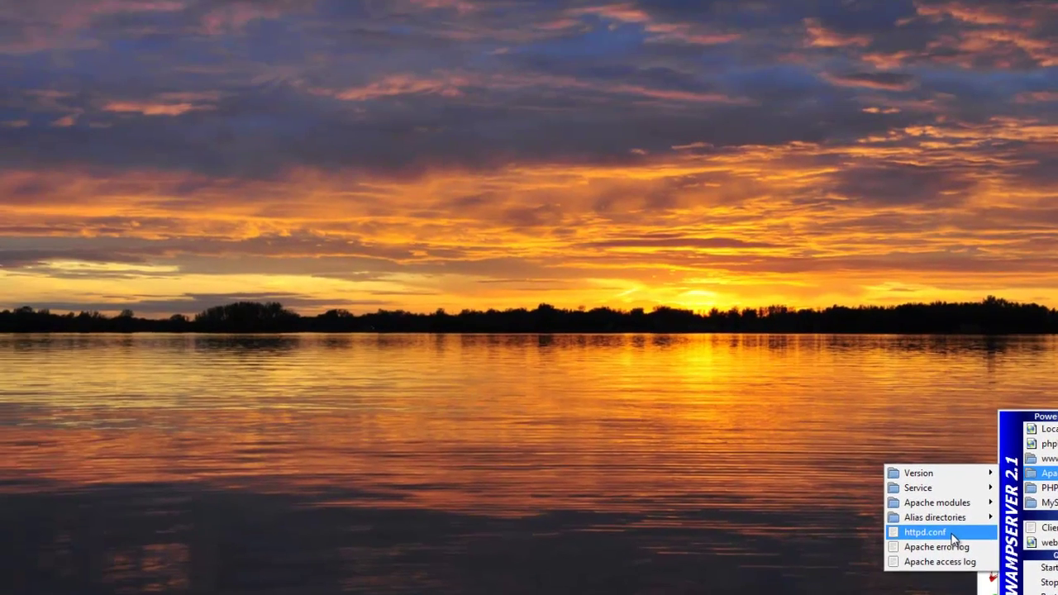
Open httpd.conf in Notepad and search 'rew' to reach the LoadModule rewrite_module line
{"action": "left_click", "coordinate": [837, 405]}
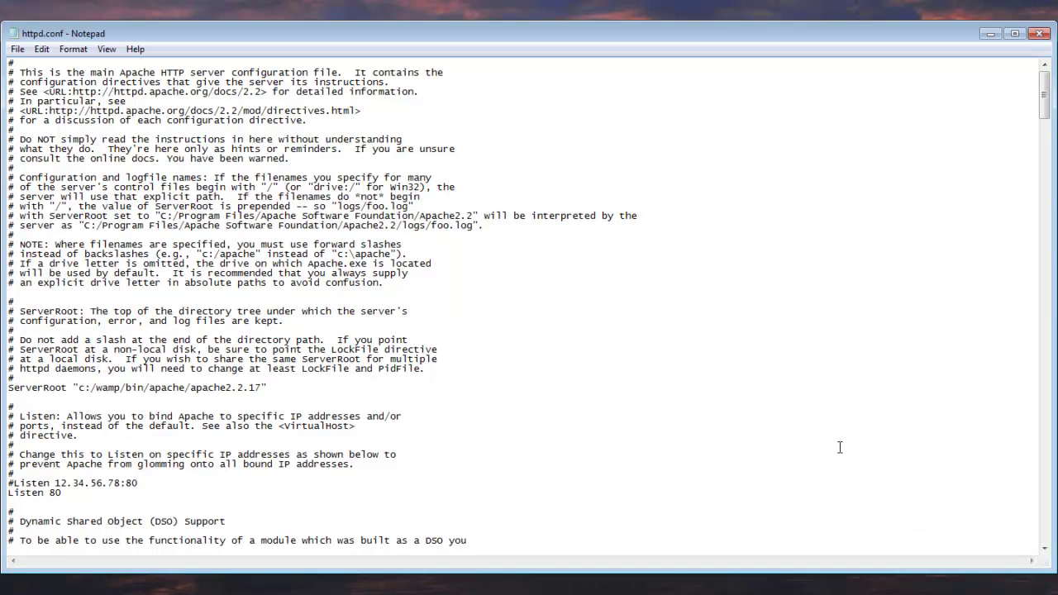
{"action": "scroll", "coordinate": [546, 364], "scroll_direction": "down", "scroll_amount": 12}
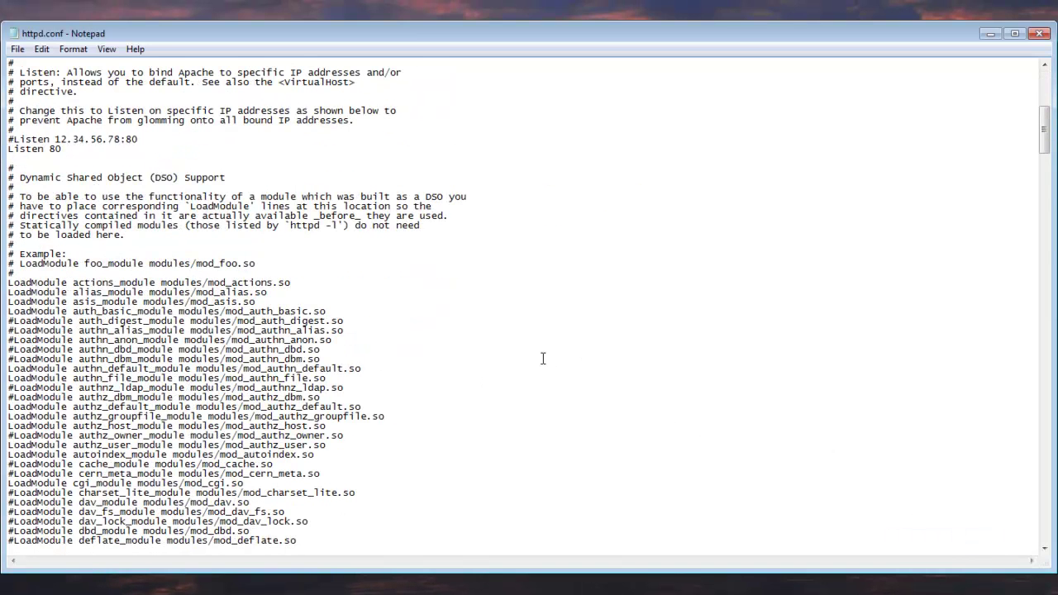
{"action": "key", "text": "ctrl+f"}
{"action": "type", "text": "rew"}
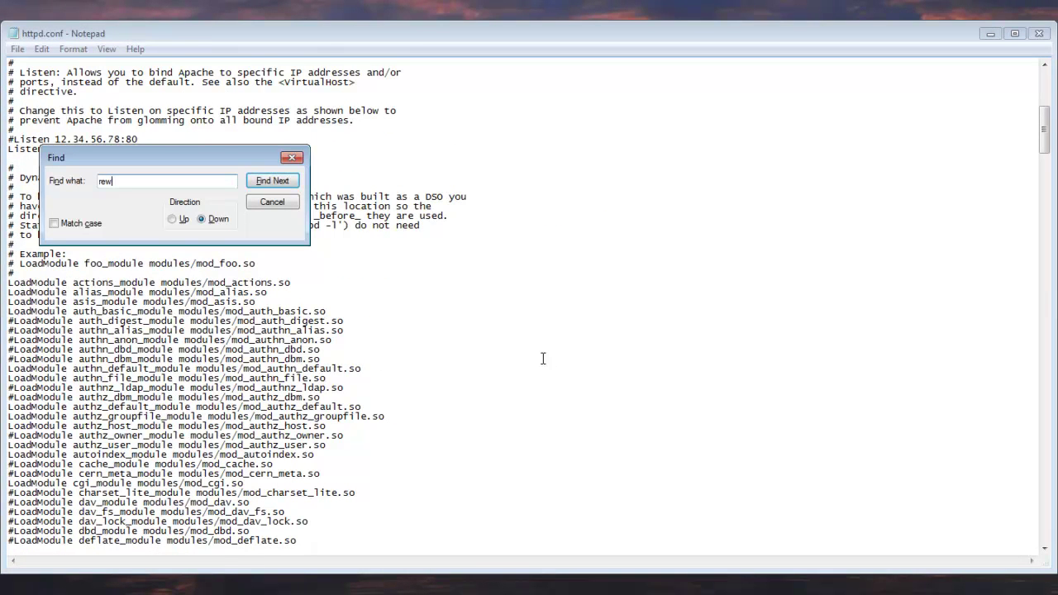
{"action": "key", "text": "Return"}
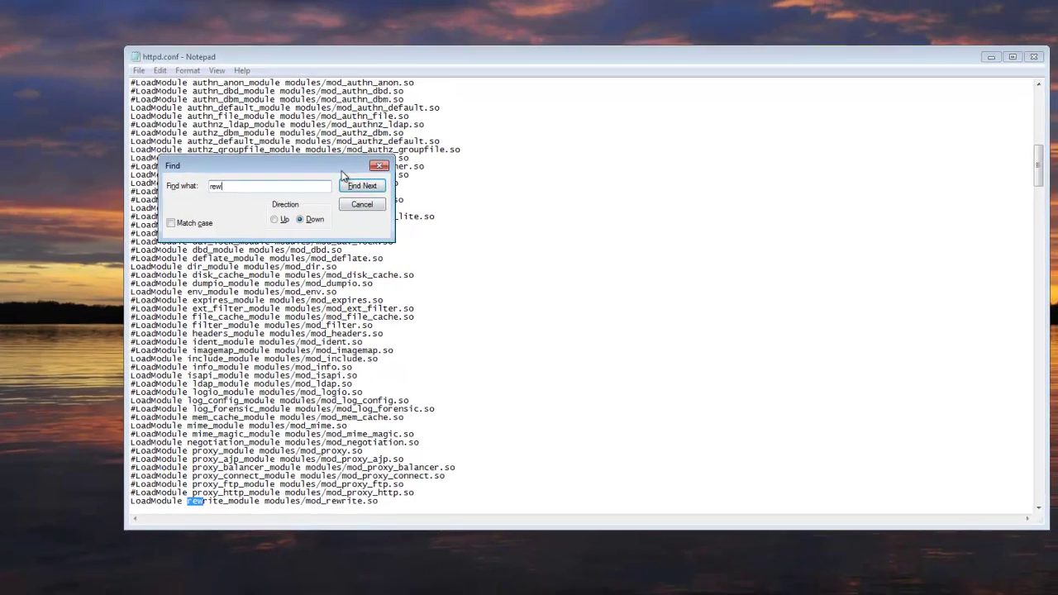
{"action": "left_click_drag", "start_coordinate": [344, 175], "coordinate": [82, 205]}
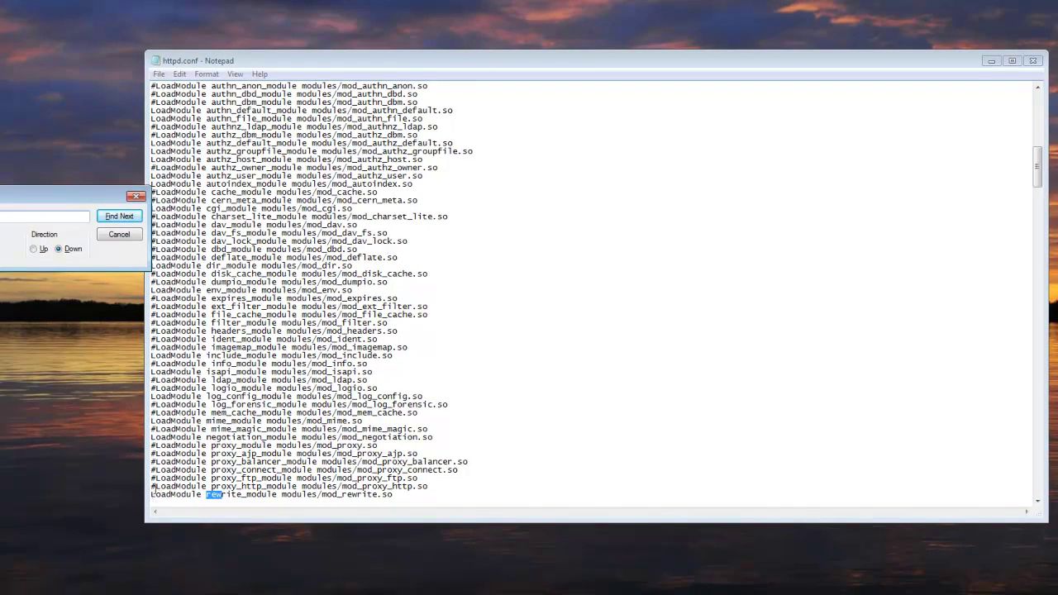
{"action": "left_click_drag", "start_coordinate": [72, 192], "coordinate": [165, 101]}
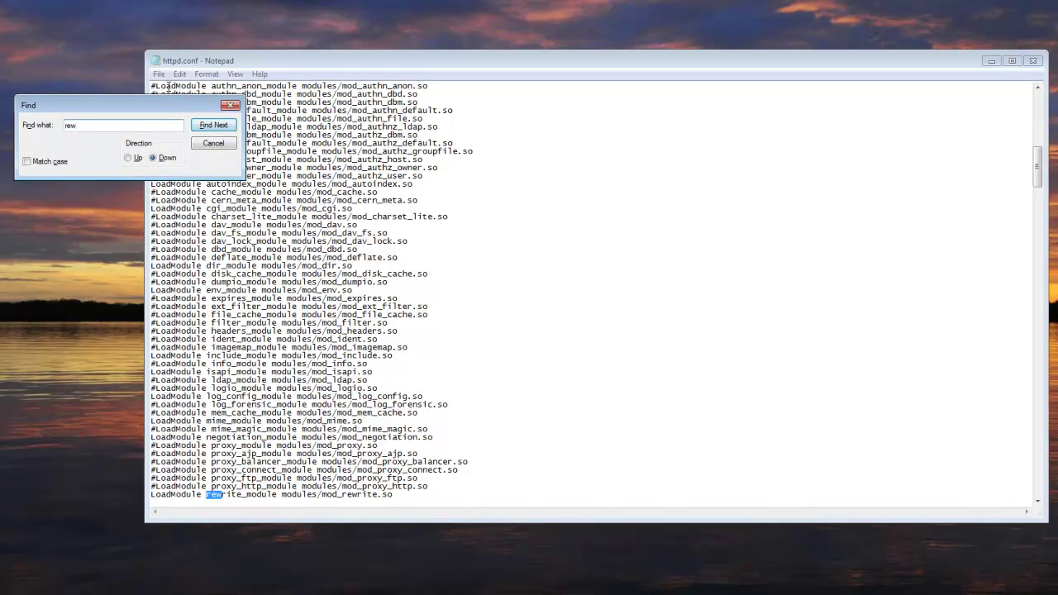
{"action": "double_click", "coordinate": [144, 130]}
Search httpd.conf for 'AllowOverride', fixing the misspelling, and highlight the root Directory block
{"action": "type", "text": "AllowOverid"}
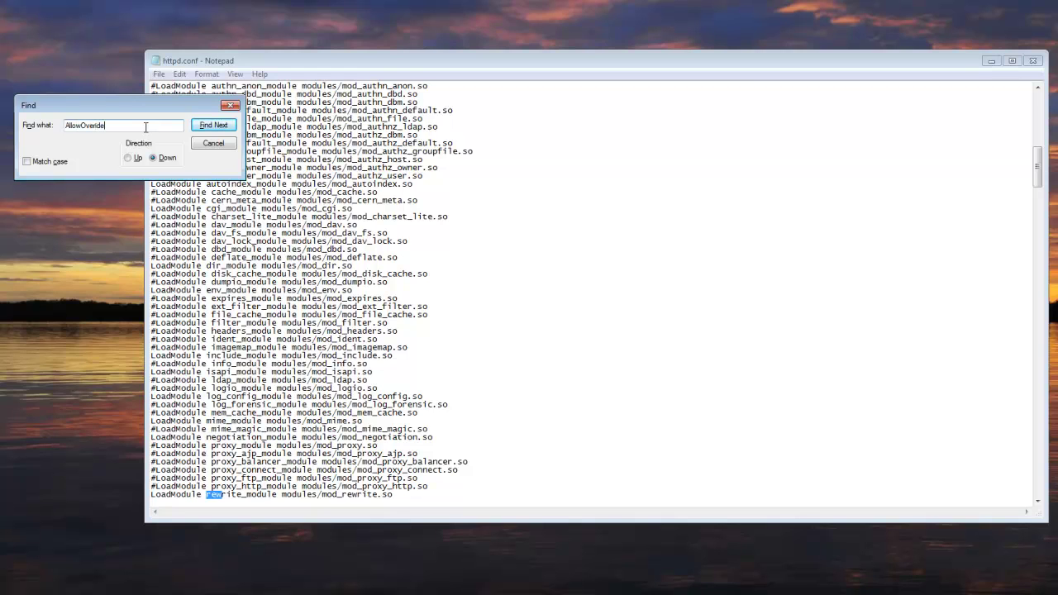
{"action": "left_click", "coordinate": [213, 125]}
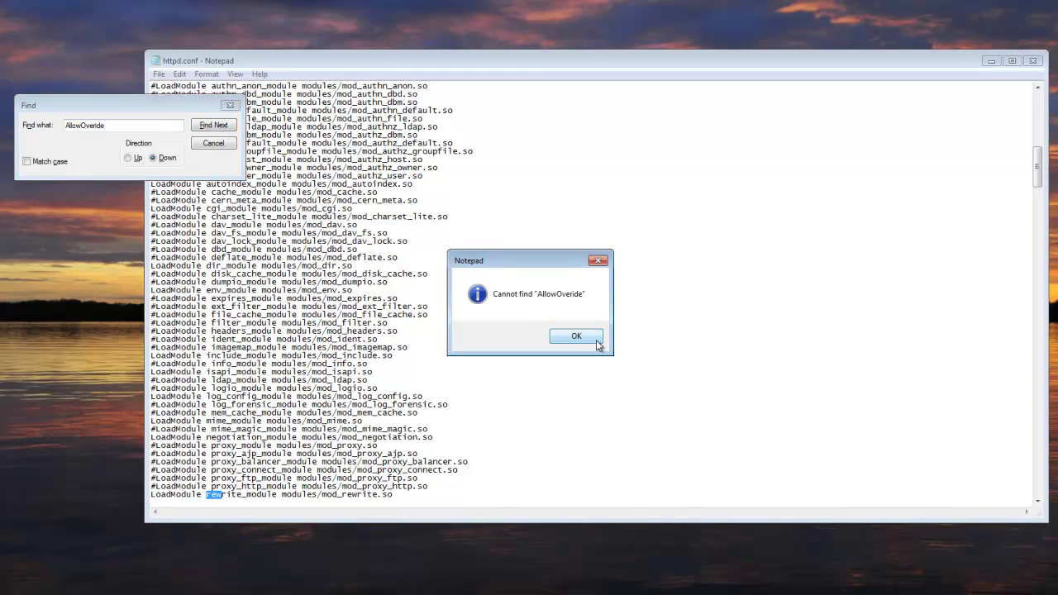
{"action": "left_click", "coordinate": [595, 340]}
{"action": "left_click", "coordinate": [110, 128]}
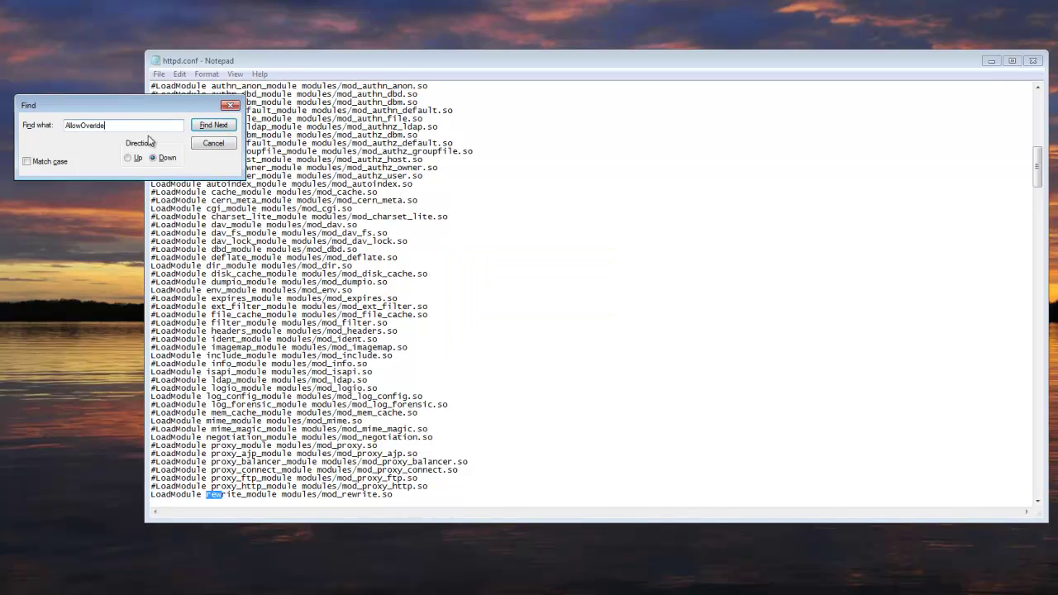
{"action": "type", "text": "r"}
{"action": "key", "text": "Return"}
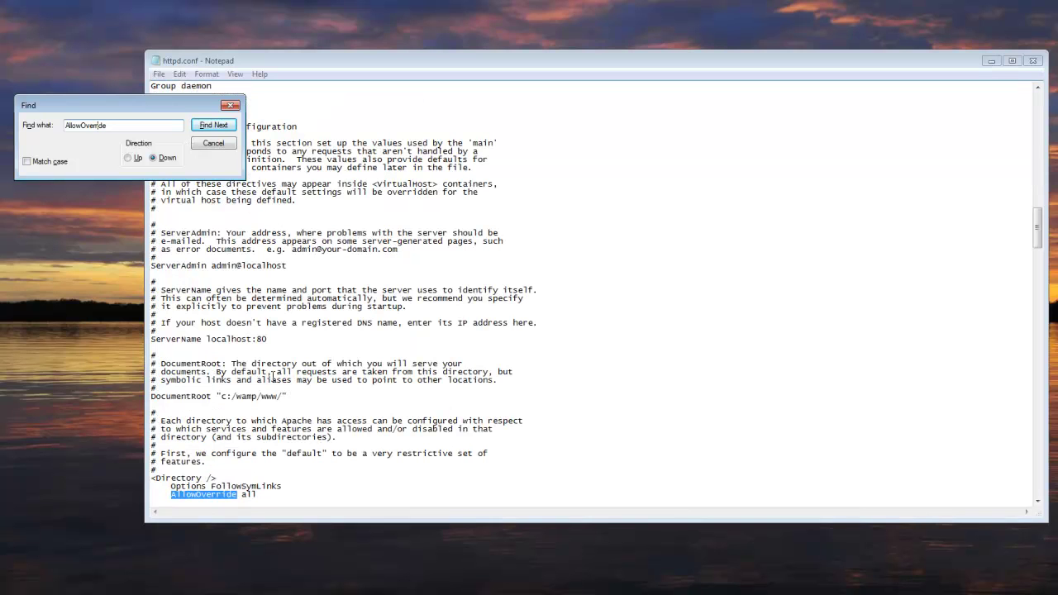
{"action": "left_click", "coordinate": [332, 306]}
{"action": "scroll", "coordinate": [344, 319], "scroll_direction": "down", "scroll_amount": 4}
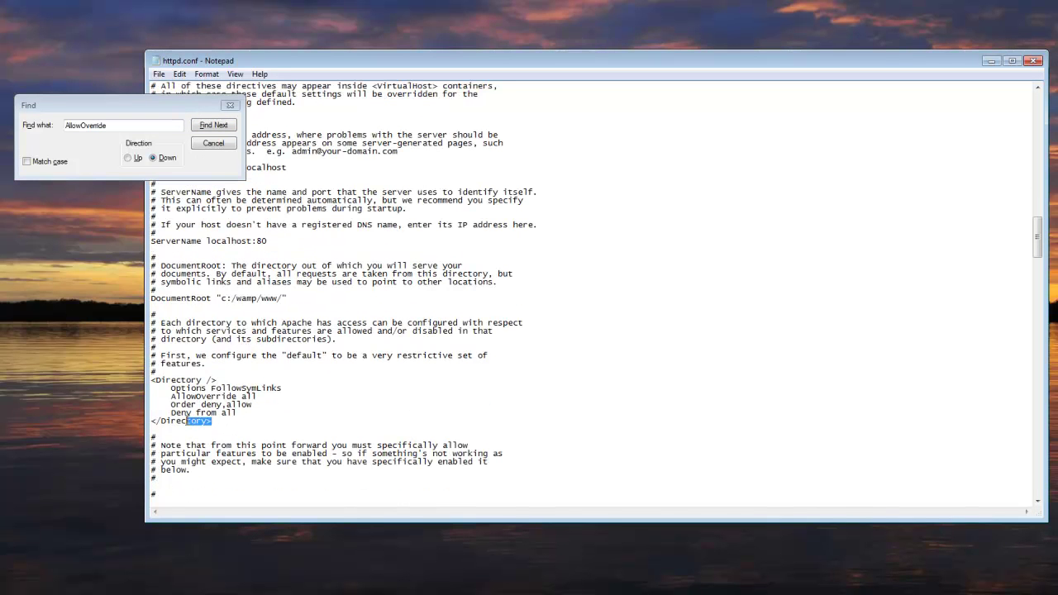
{"action": "left_click_drag", "start_coordinate": [214, 422], "coordinate": [151, 380]}
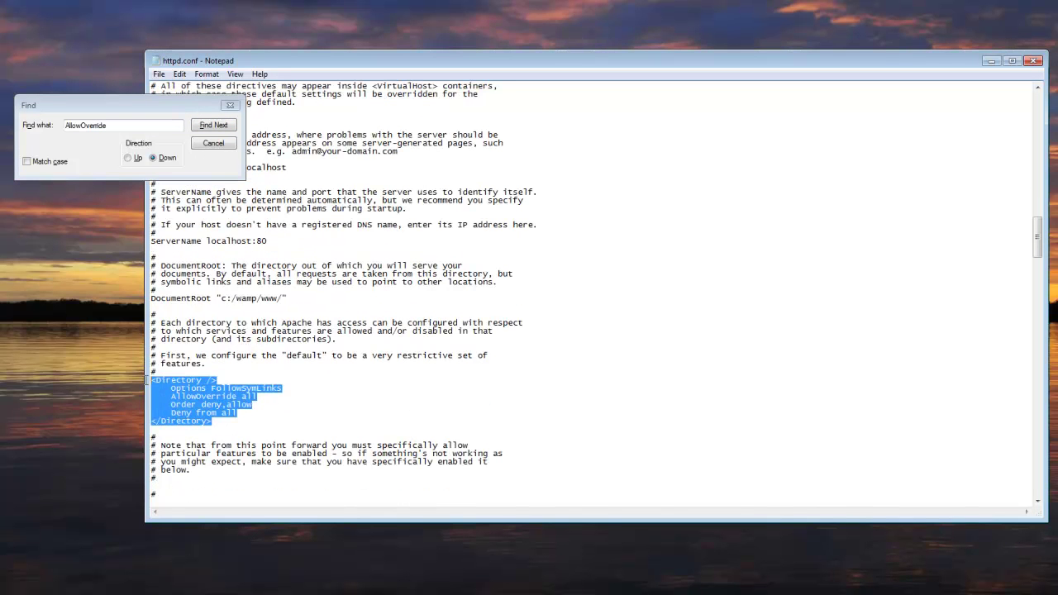
Step through further AllowOverride matches to the cgi-bin block's AllowOverride all line
{"action": "left_click", "coordinate": [215, 125]}
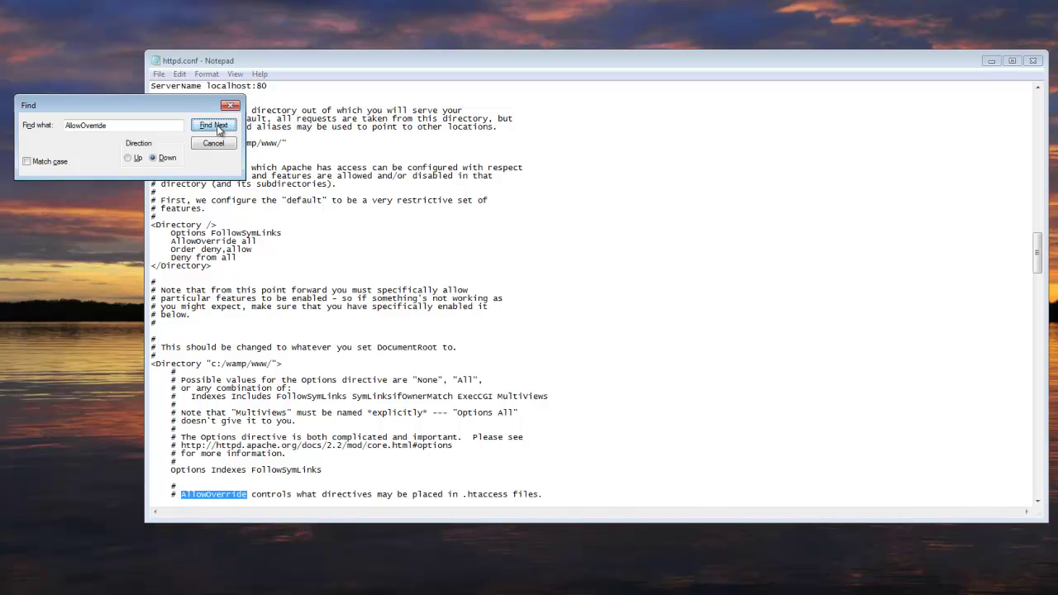
{"action": "left_click", "coordinate": [217, 126]}
{"action": "left_click", "coordinate": [217, 127]}
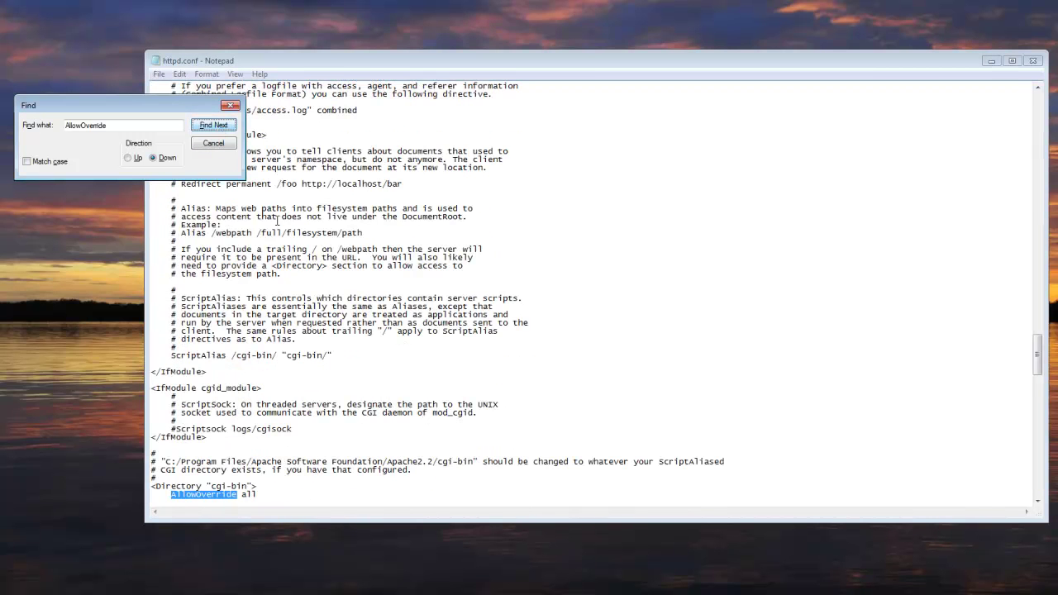
{"action": "left_click", "coordinate": [310, 470]}
{"action": "scroll", "coordinate": [291, 454], "scroll_direction": "down", "scroll_amount": 4}
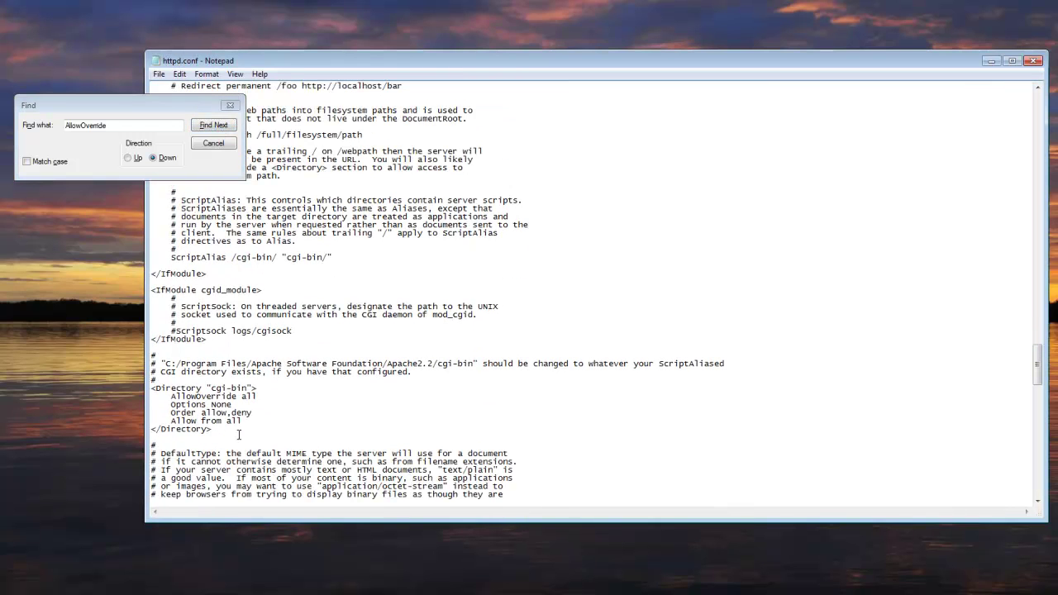
{"action": "left_click_drag", "start_coordinate": [212, 430], "coordinate": [126, 387]}
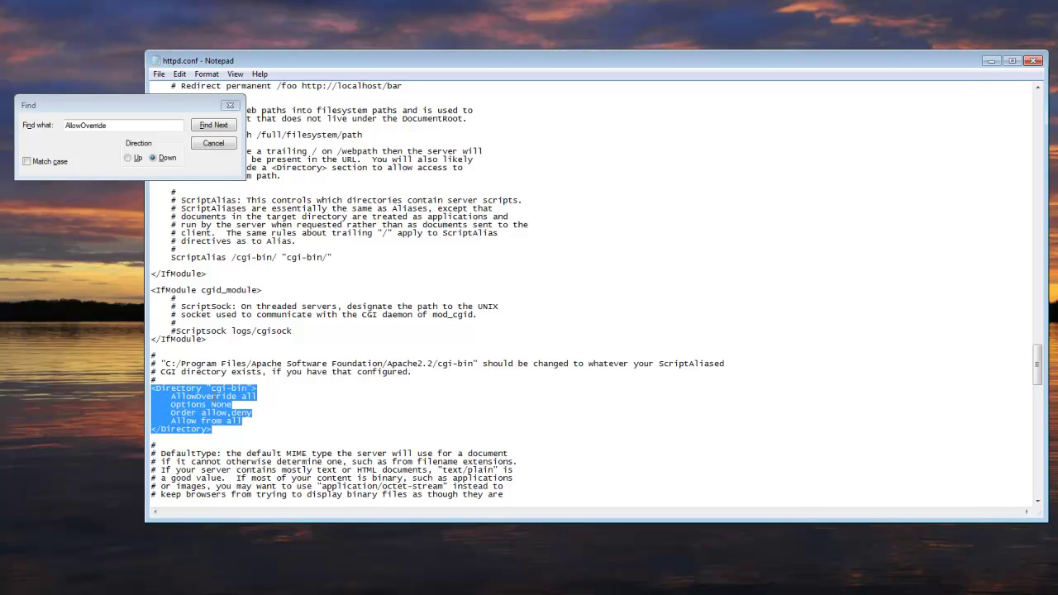
{"action": "left_click", "coordinate": [215, 398]}
{"action": "double_click", "coordinate": [215, 398]}
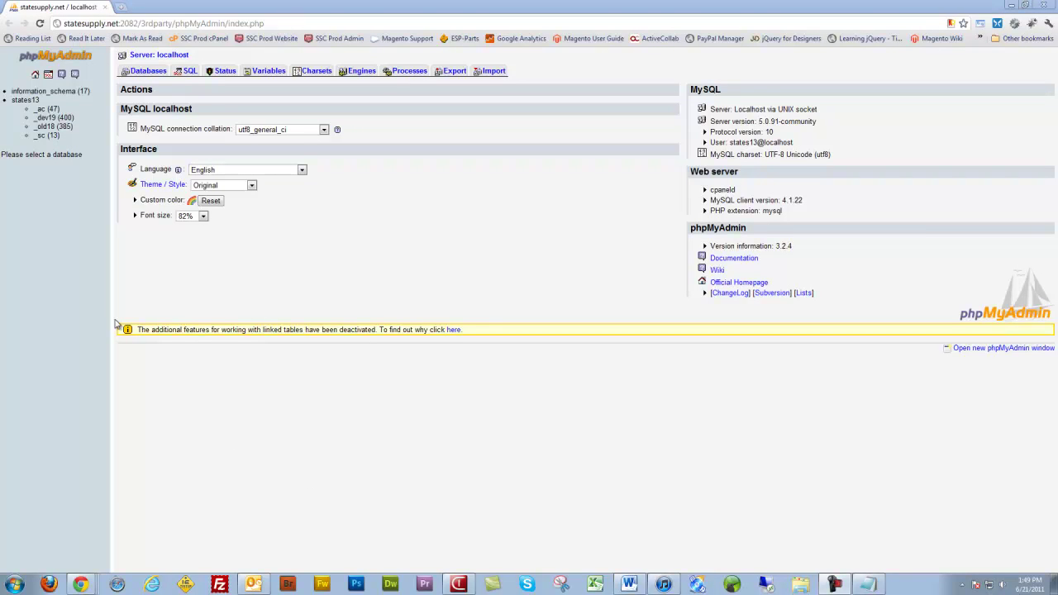
Open the Export page of the 13-table states13_sc database, with SQL format
{"action": "left_click", "coordinate": [47, 136]}
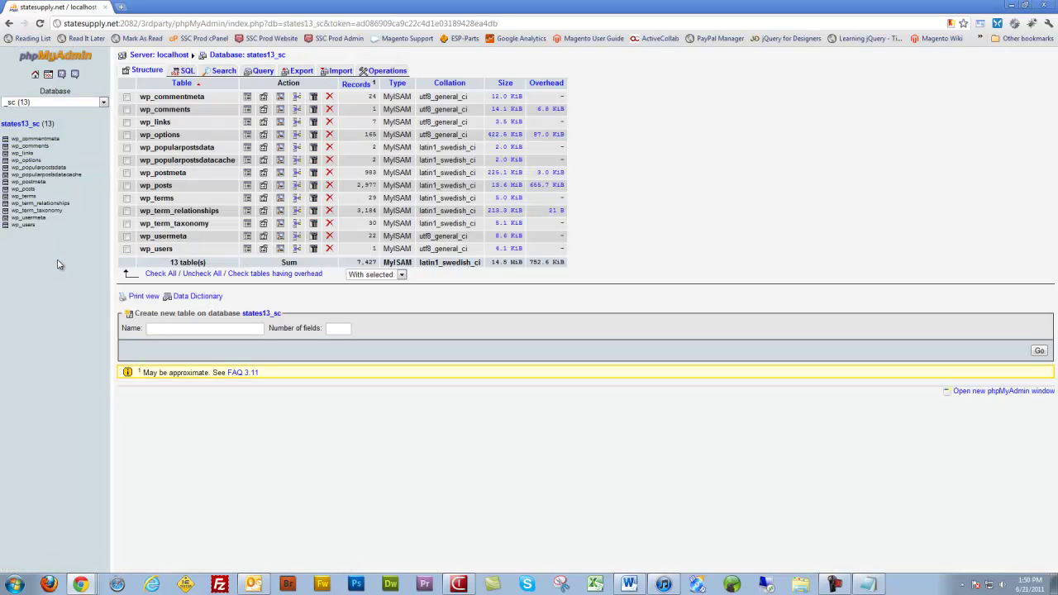
{"action": "left_click", "coordinate": [304, 72]}
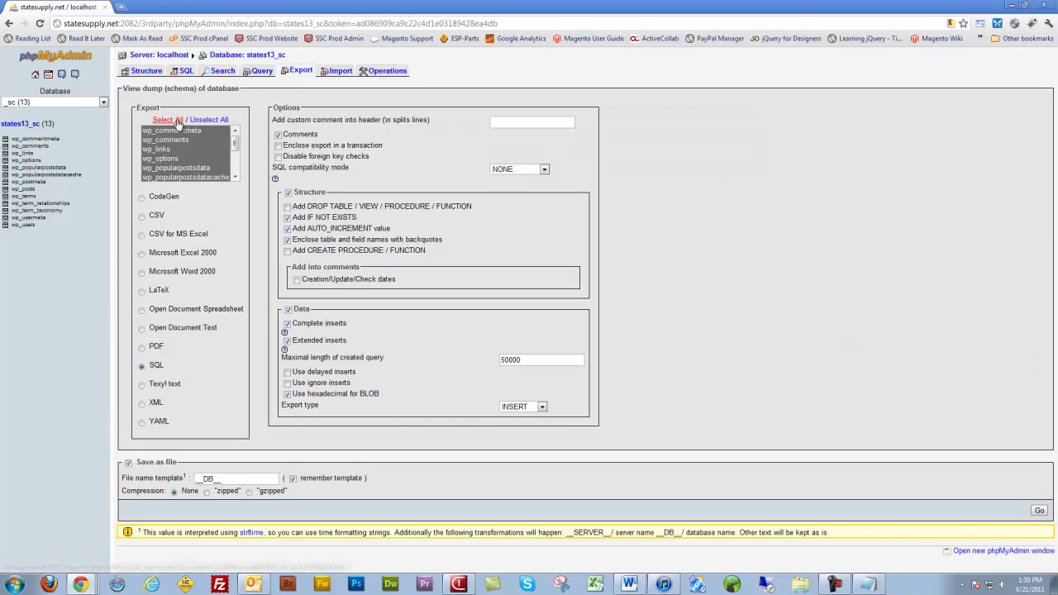
Export all states13_sc tables as states13_sc.sql, then go back to Notepad
{"action": "left_click", "coordinate": [236, 157]}
{"action": "left_click_drag", "start_coordinate": [236, 157], "coordinate": [239, 129]}
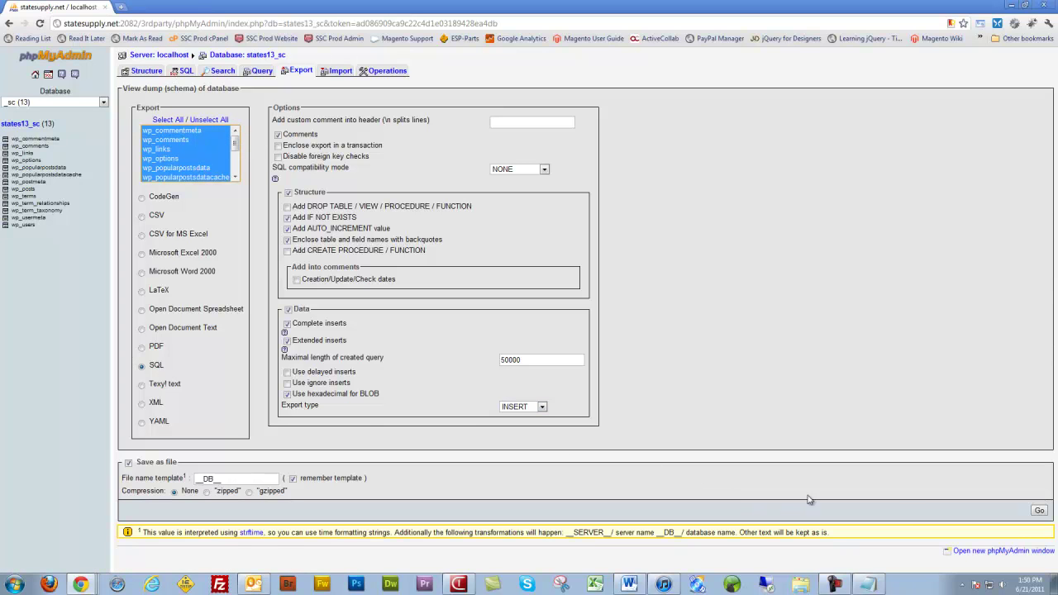
{"action": "left_click", "coordinate": [1041, 511]}
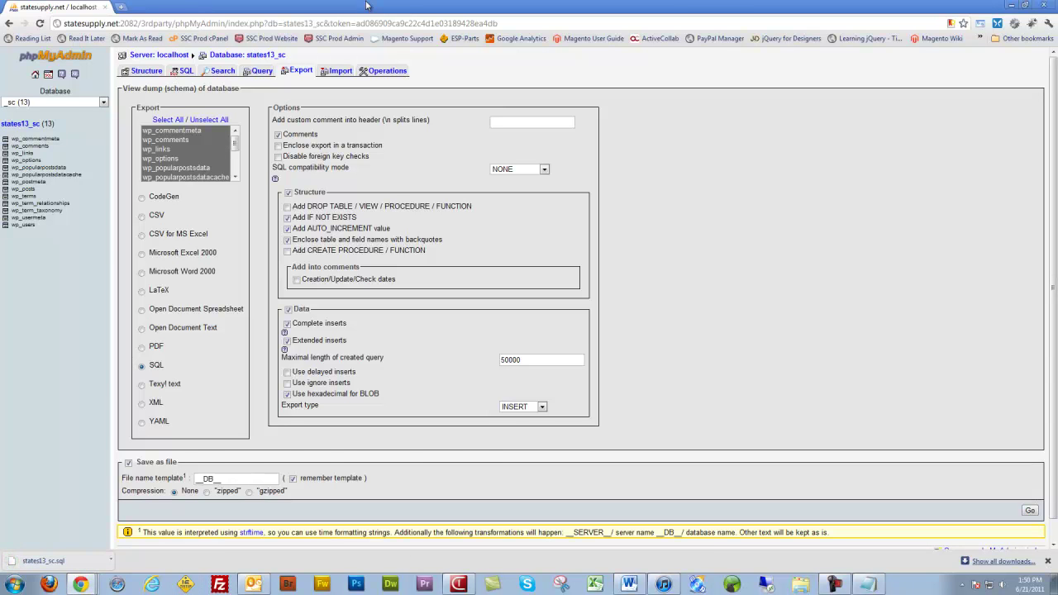
{"action": "key", "text": "alt+Tab"}
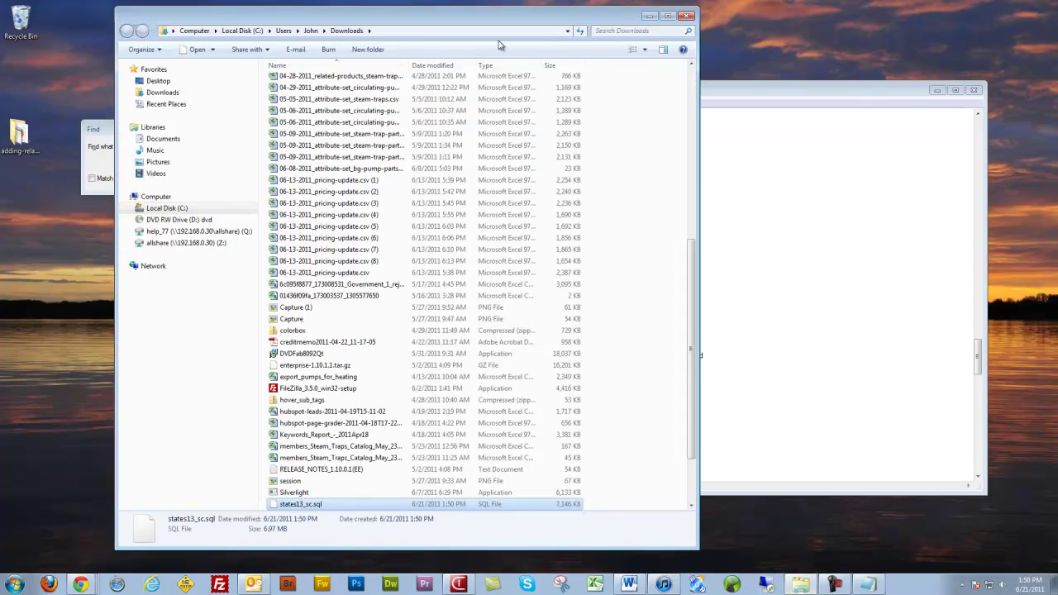
Drag states13_sc.sql from Downloads onto the desktop and close the folder
{"action": "left_click_drag", "start_coordinate": [300, 504], "coordinate": [48, 287]}
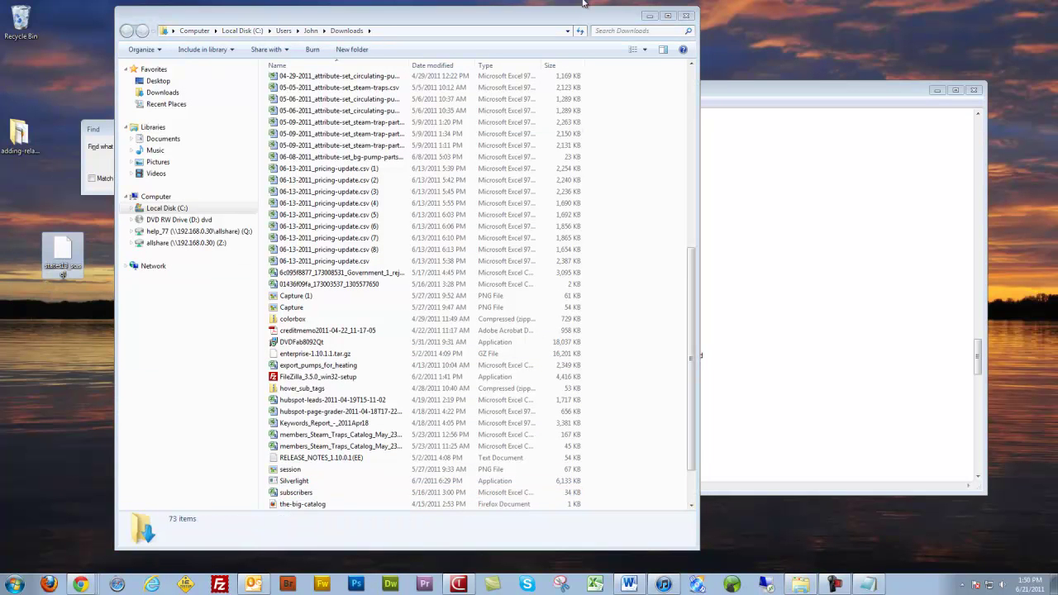
{"action": "left_click", "coordinate": [688, 17]}
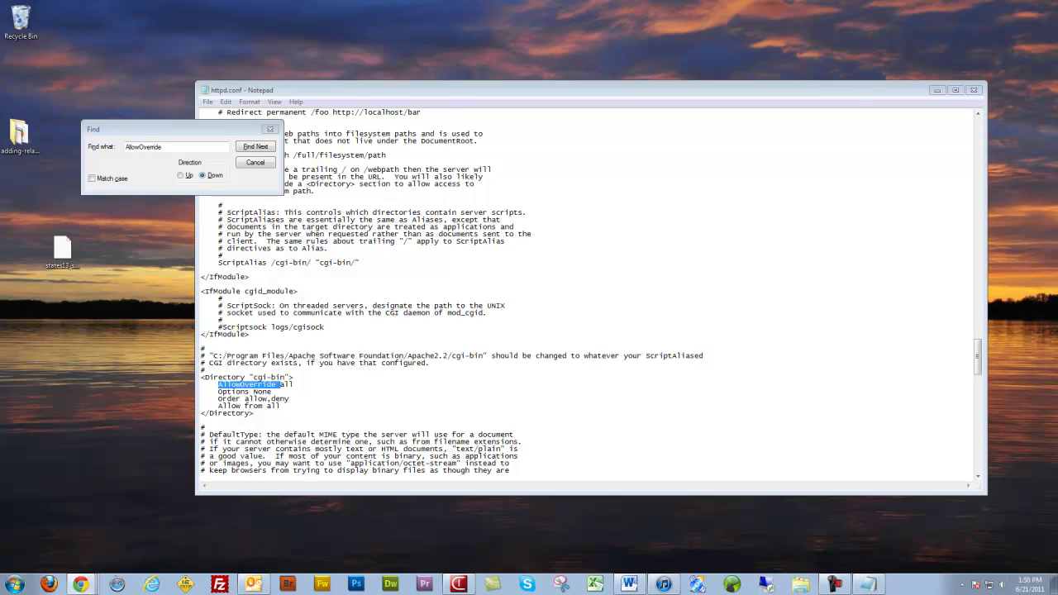
Open WampServer's www folder from the tray menu, then close it
{"action": "left_click", "coordinate": [963, 585]}
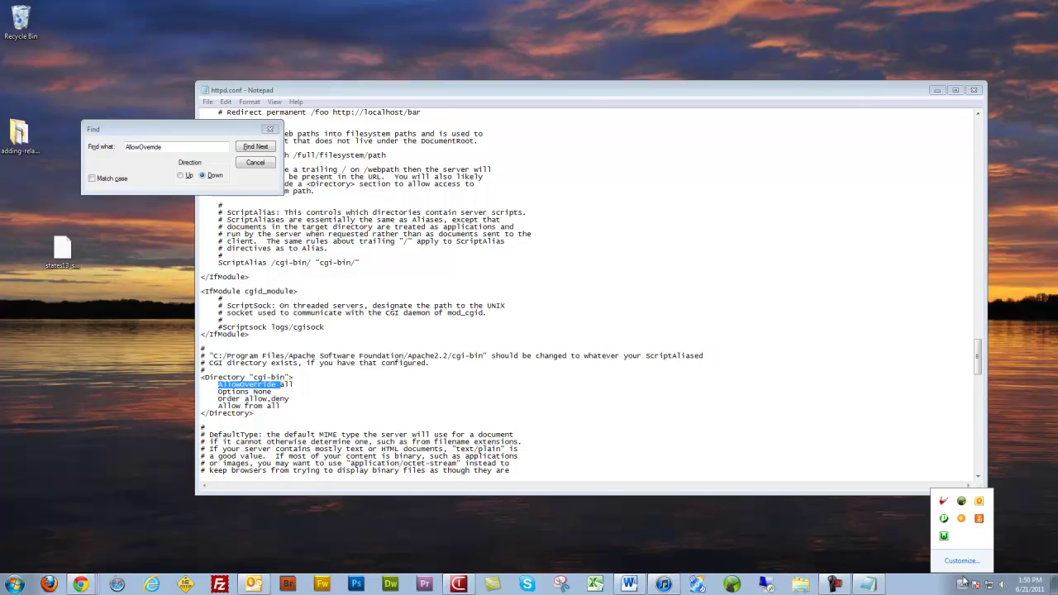
{"action": "left_click", "coordinate": [944, 538]}
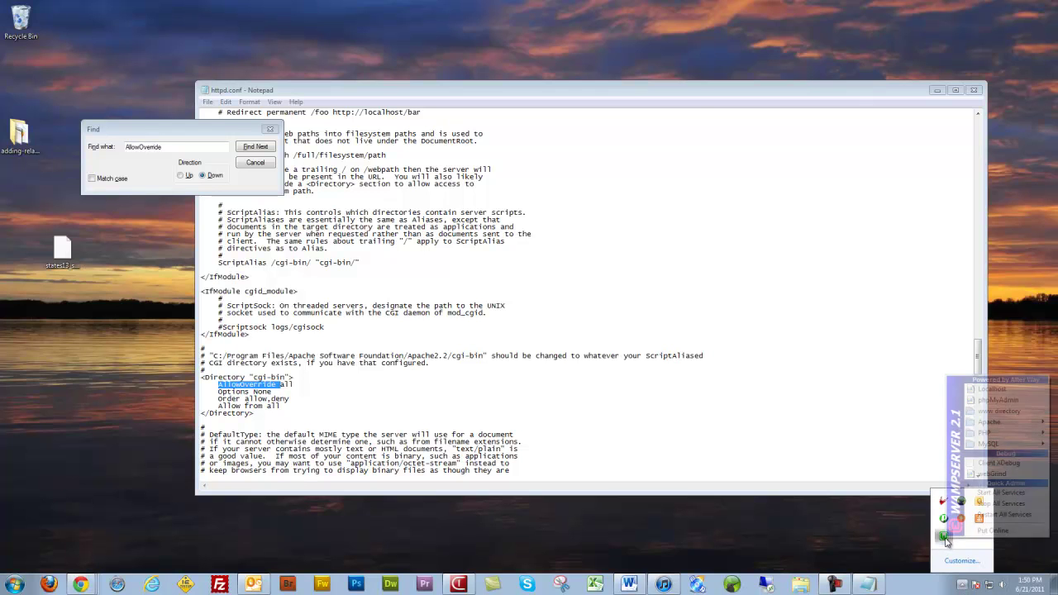
{"action": "left_click", "coordinate": [1009, 410]}
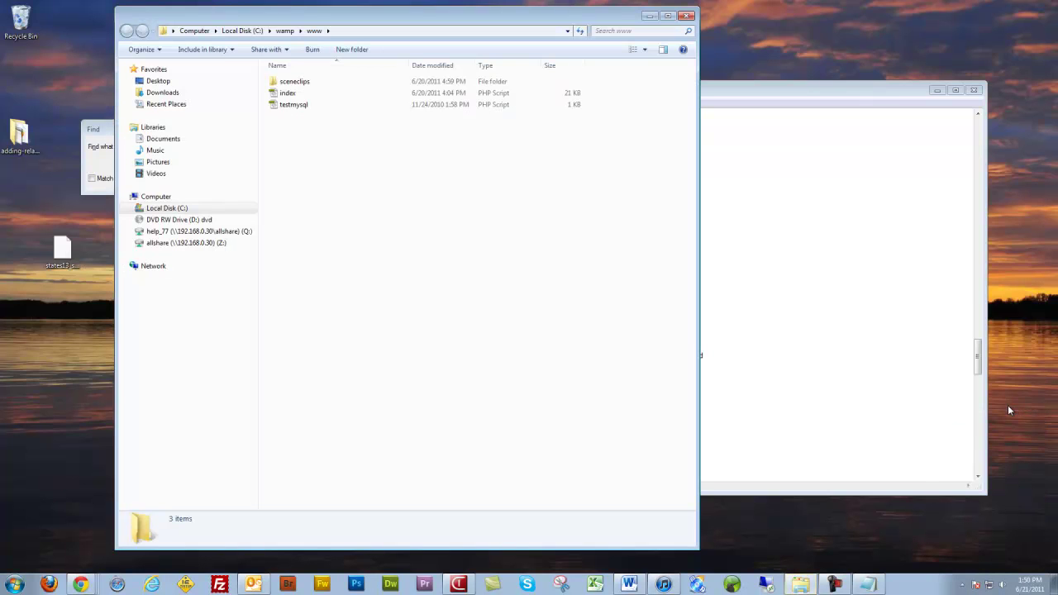
{"action": "left_click", "coordinate": [687, 17]}
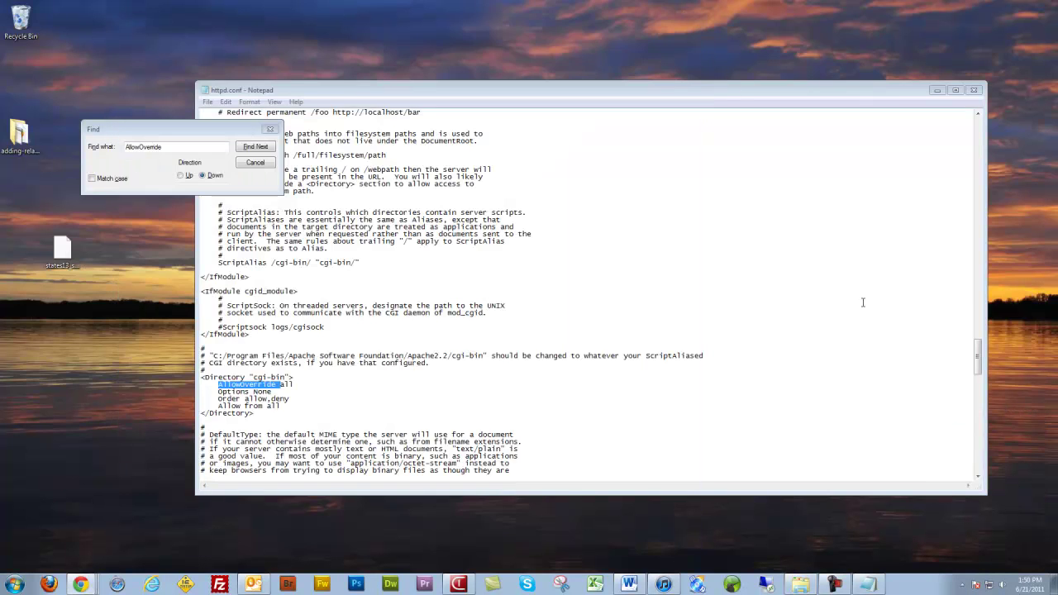
Launch phpMyAdmin at localhost/phpmyadmin from the WampServer tray menu
{"action": "left_click", "coordinate": [963, 585]}
{"action": "left_click", "coordinate": [945, 536]}
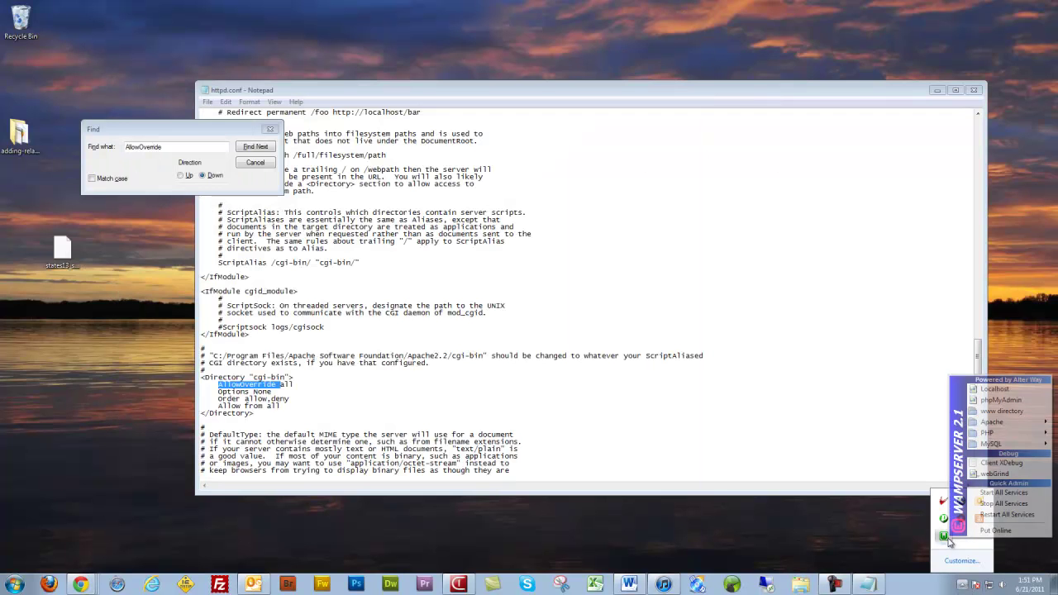
{"action": "left_click", "coordinate": [994, 401]}
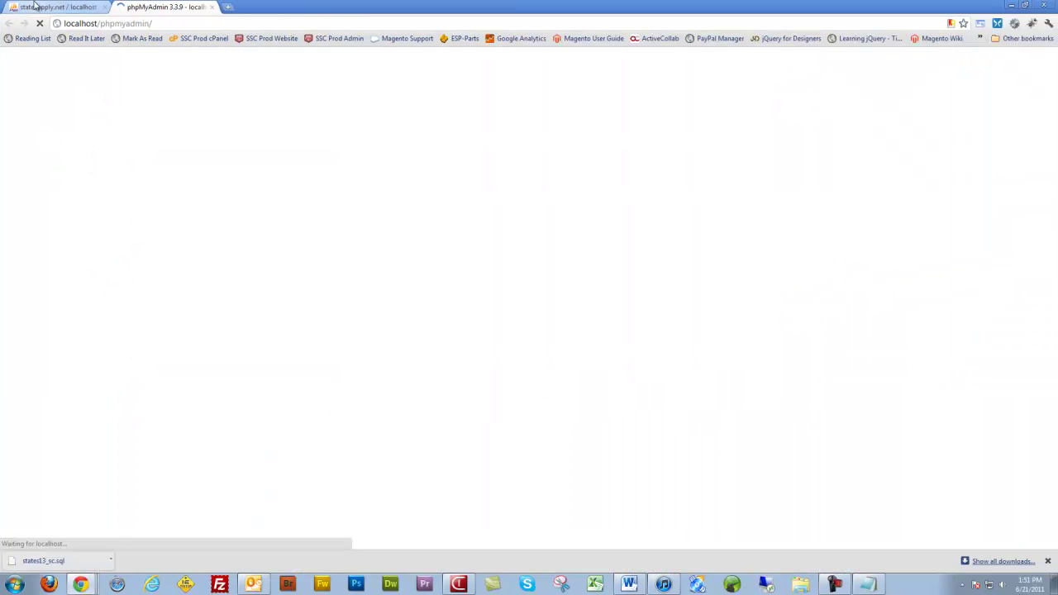
Close the old export tab and create an empty database named sceneclips
{"action": "left_click", "coordinate": [29, 7]}
{"action": "left_click", "coordinate": [103, 7]}
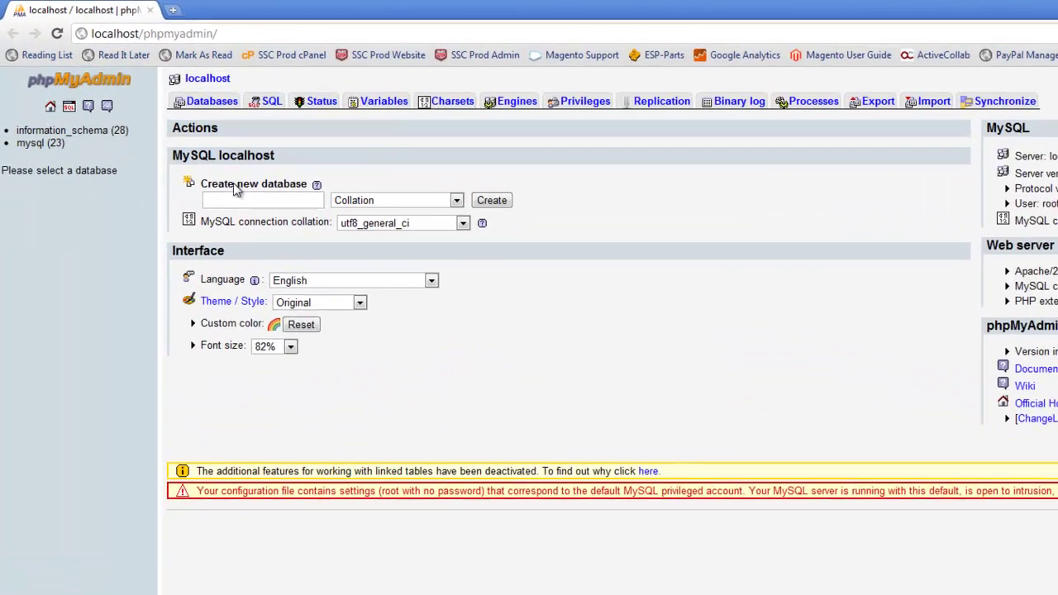
{"action": "left_click", "coordinate": [170, 140]}
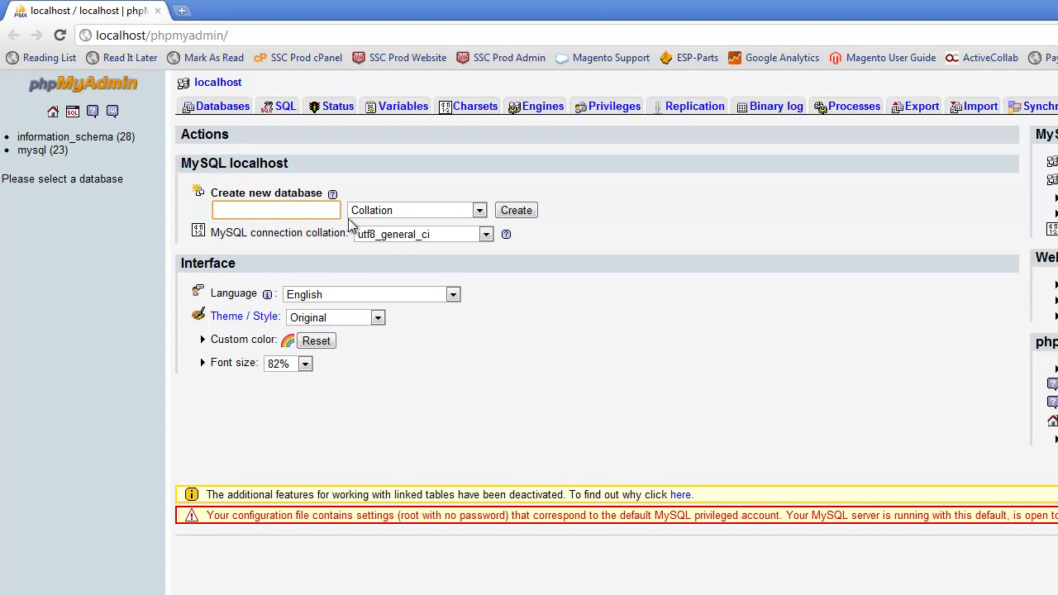
{"action": "type", "text": "sceneclips"}
{"action": "left_click", "coordinate": [526, 212]}
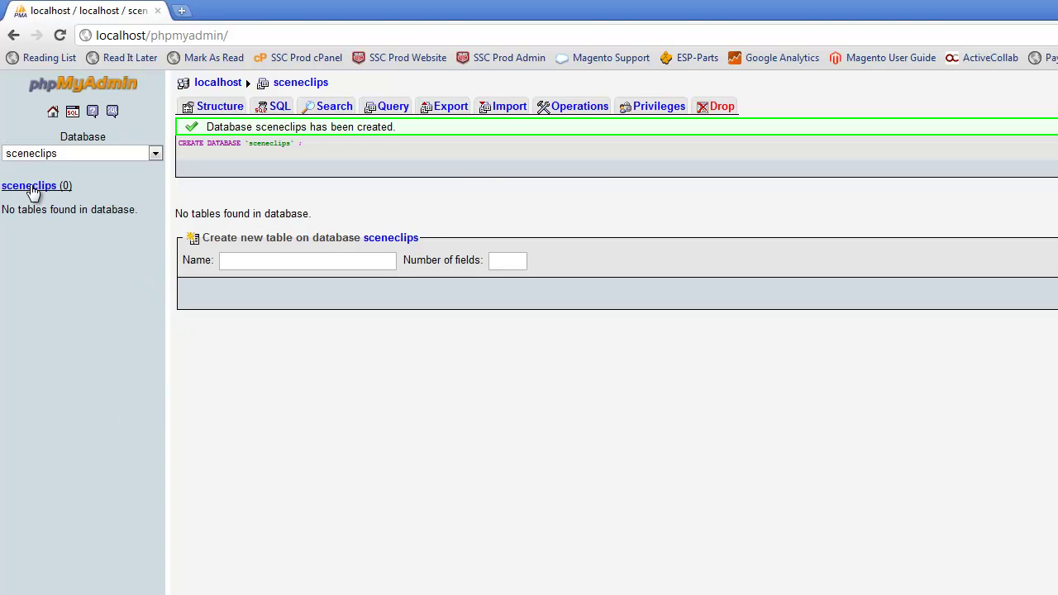
Open sceneclips' Import page, leaving no file chosen, and bring up the WampServer menu
{"action": "left_click", "coordinate": [505, 106]}
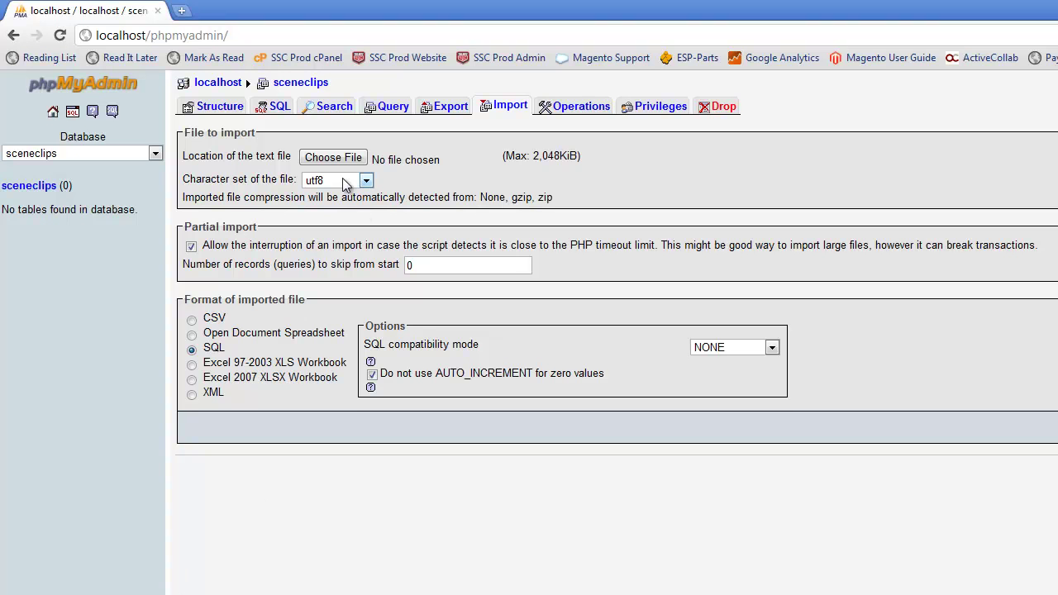
{"action": "left_click", "coordinate": [334, 157]}
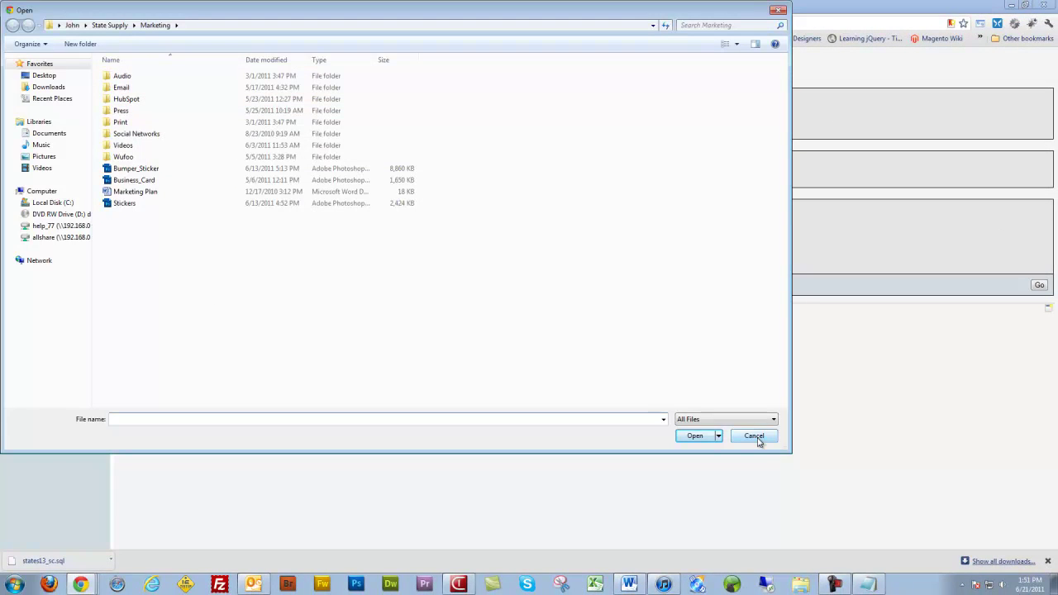
{"action": "left_click", "coordinate": [758, 441]}
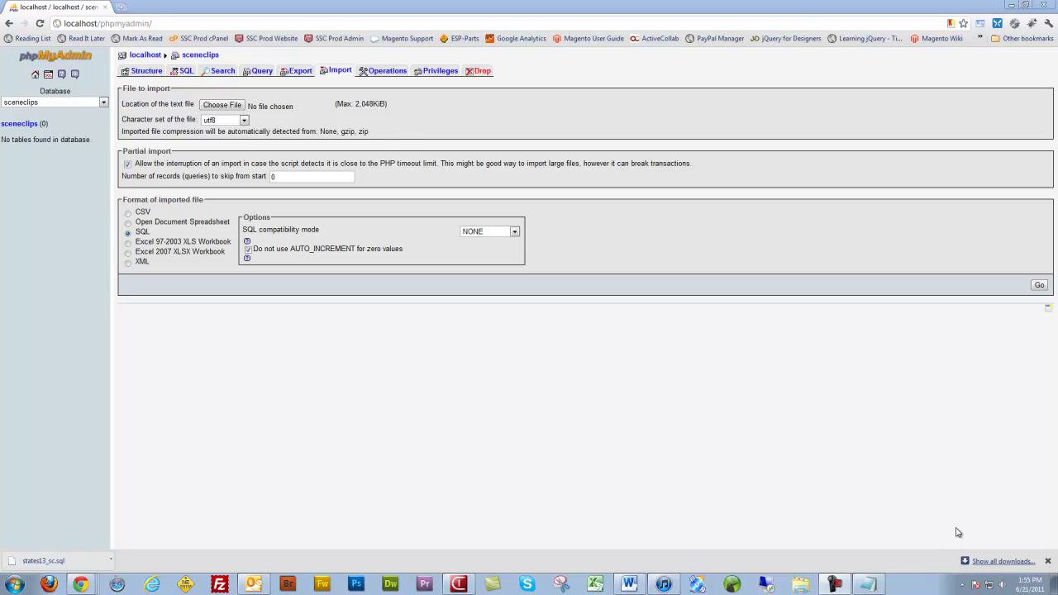
{"action": "left_click", "coordinate": [964, 587]}
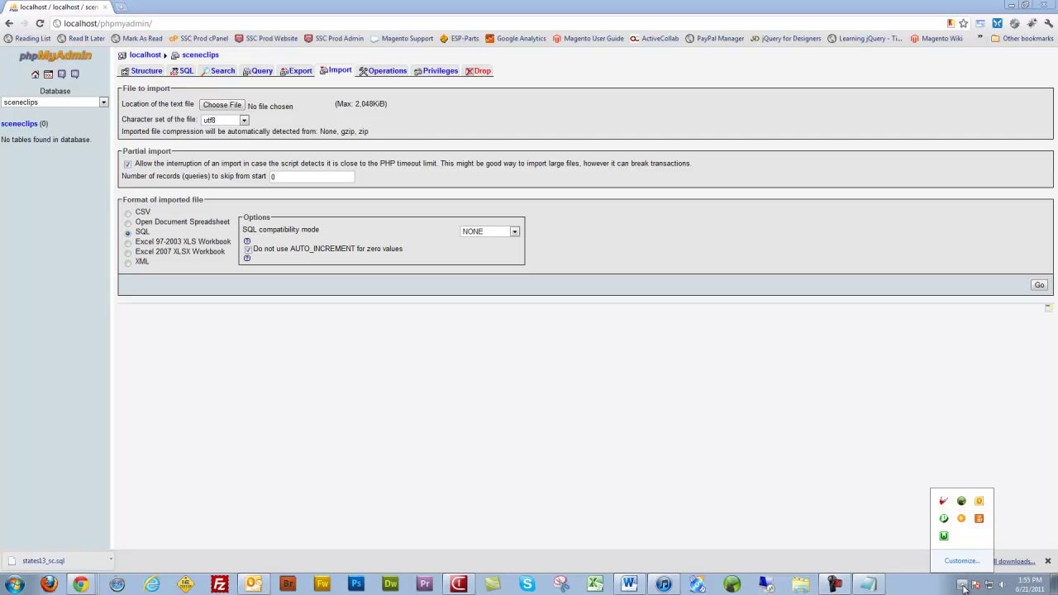
{"action": "left_click", "coordinate": [944, 538]}
Open php.ini from WampServer's PHP menu and scroll through the file
{"action": "mouse_move", "coordinate": [976, 431]}
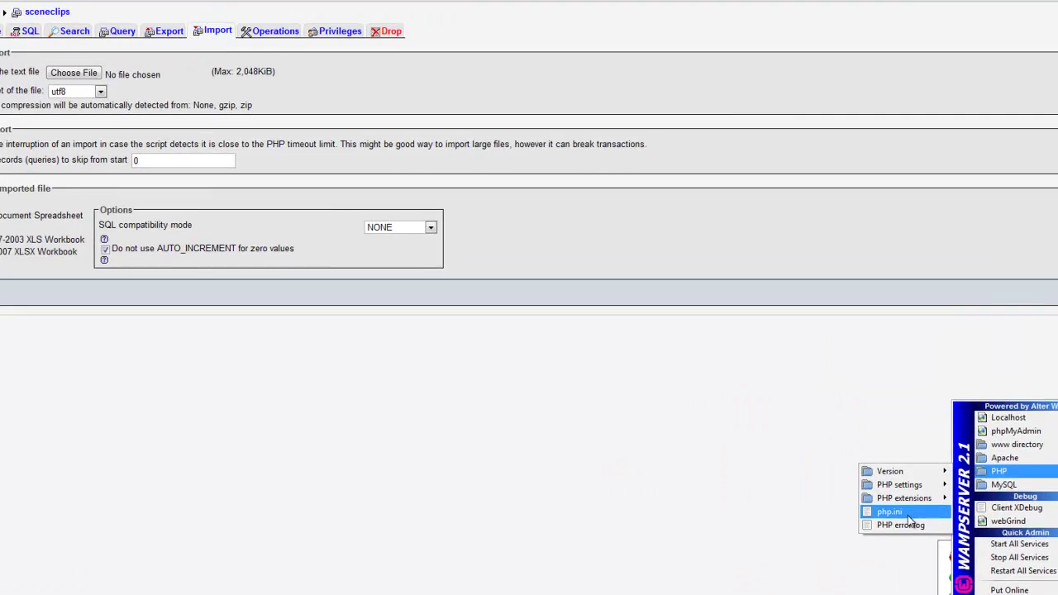
{"action": "left_click", "coordinate": [891, 472]}
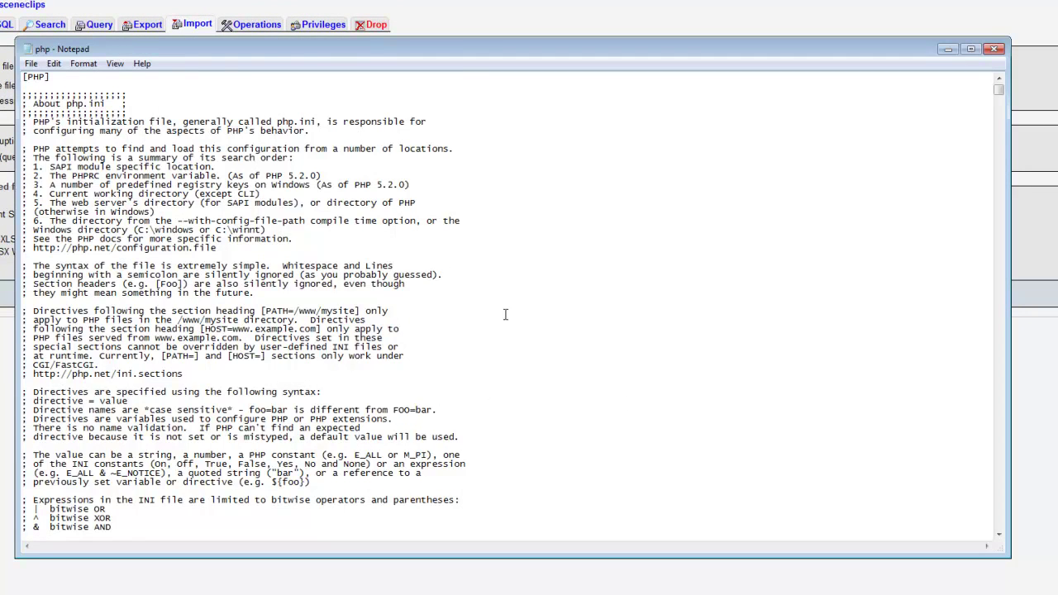
{"action": "scroll", "coordinate": [475, 286], "scroll_direction": "down", "scroll_amount": 14}
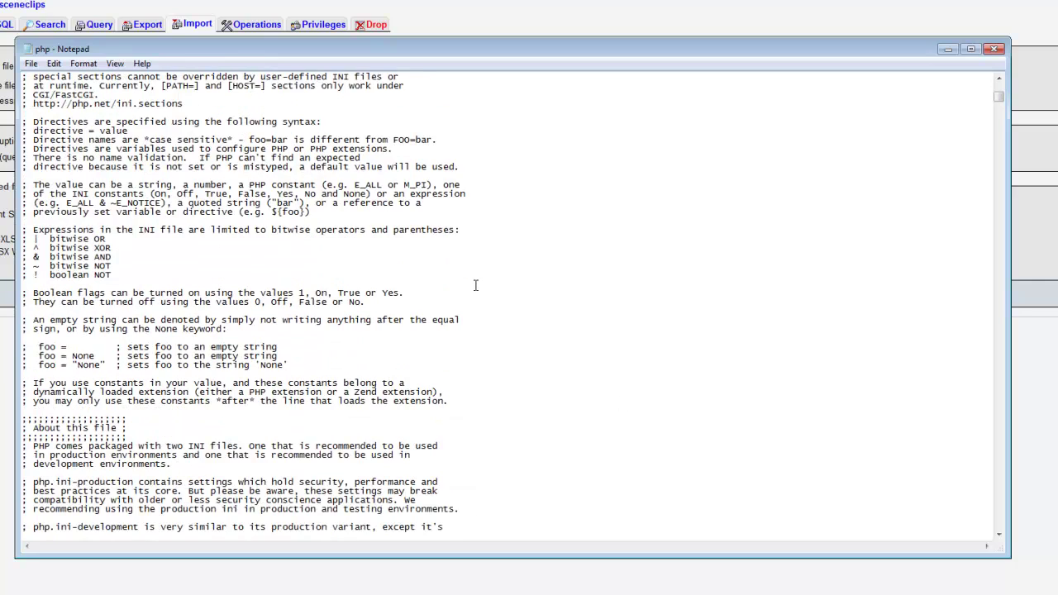
{"action": "scroll", "coordinate": [474, 286], "scroll_direction": "down", "scroll_amount": 11}
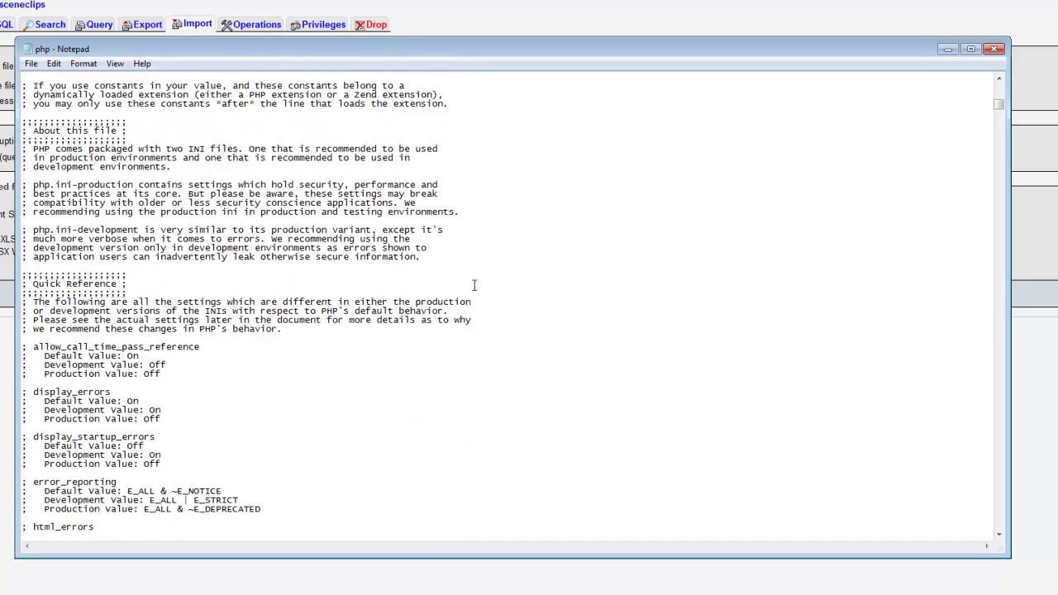
{"action": "scroll", "coordinate": [475, 285], "scroll_direction": "down", "scroll_amount": 20}
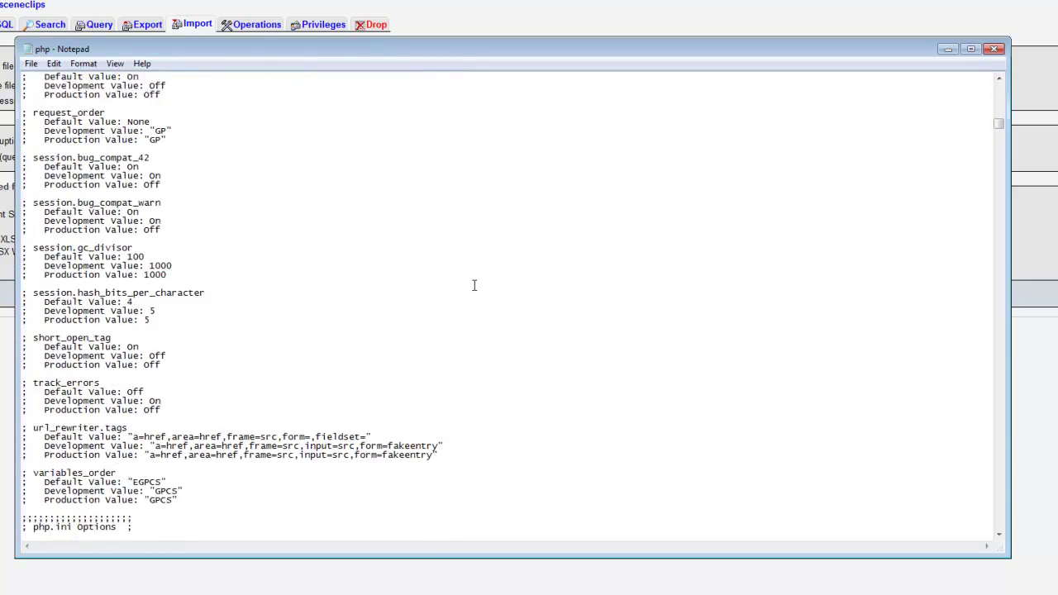
{"action": "scroll", "coordinate": [475, 286], "scroll_direction": "down", "scroll_amount": 2}
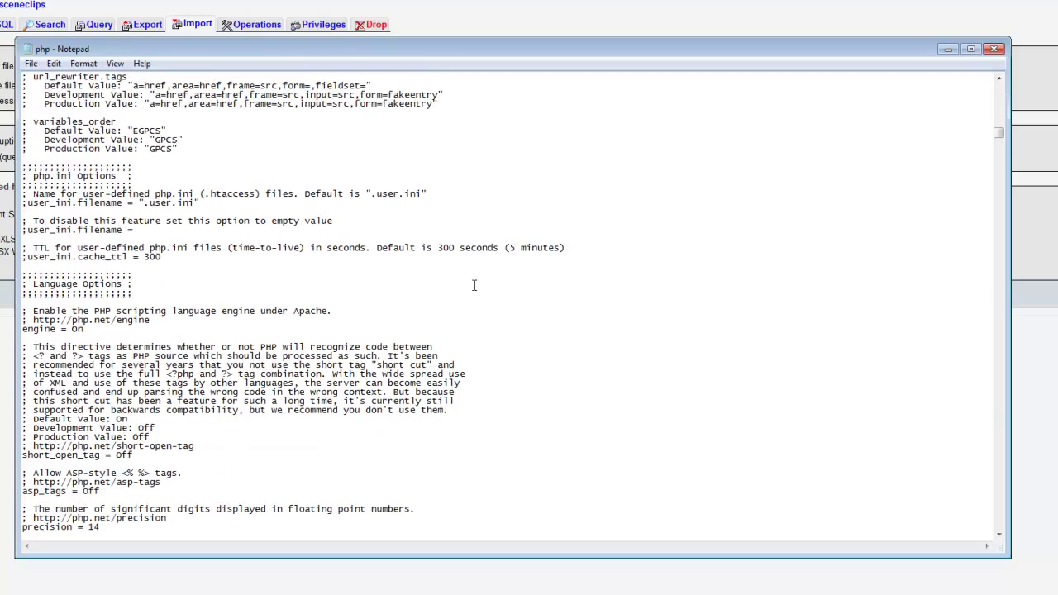
{"action": "scroll", "coordinate": [475, 285], "scroll_direction": "down", "scroll_amount": 20}
{"action": "scroll", "coordinate": [475, 286], "scroll_direction": "down", "scroll_amount": 20}
{"action": "scroll", "coordinate": [474, 285], "scroll_direction": "down", "scroll_amount": 15}
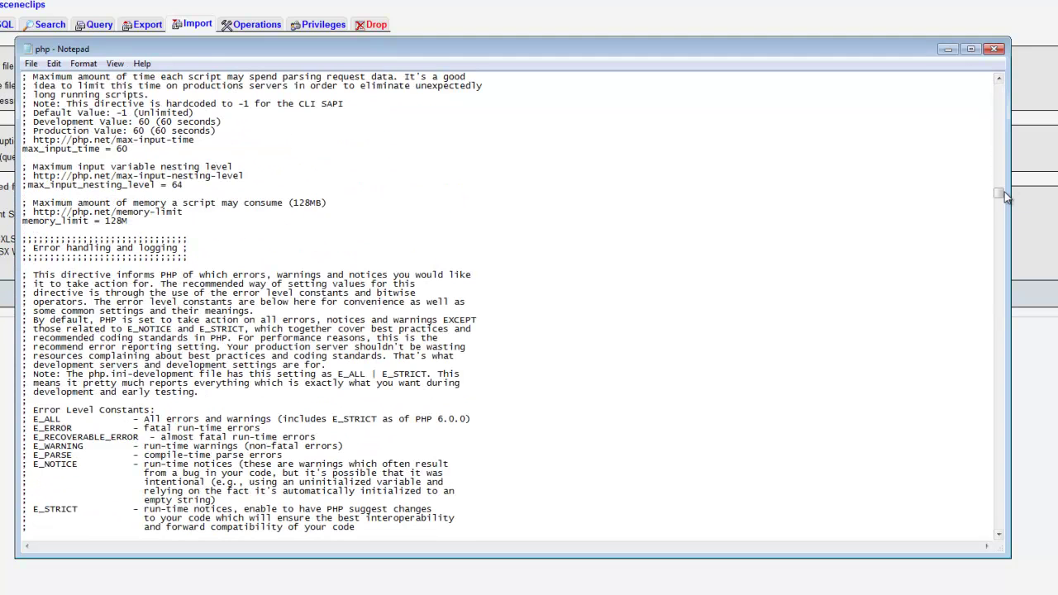
{"action": "left_click_drag", "start_coordinate": [1004, 191], "coordinate": [1004, 88]}
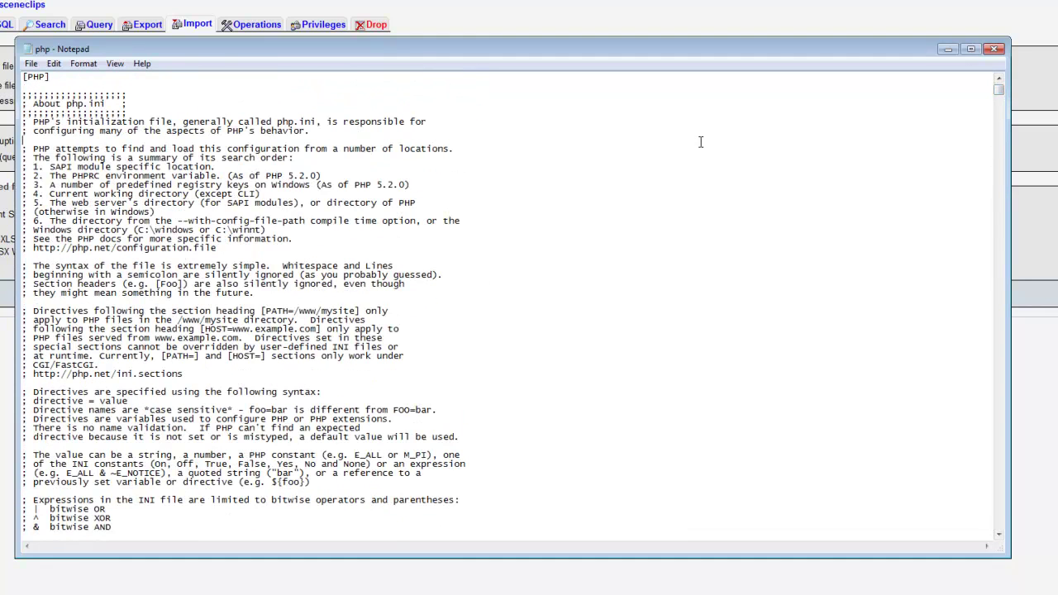
Find File Uploads, change upload_max_filesize from 2M to 50M, and save php.ini
{"action": "key", "text": "ctrl+f"}
{"action": "type", "text": "File Up"}
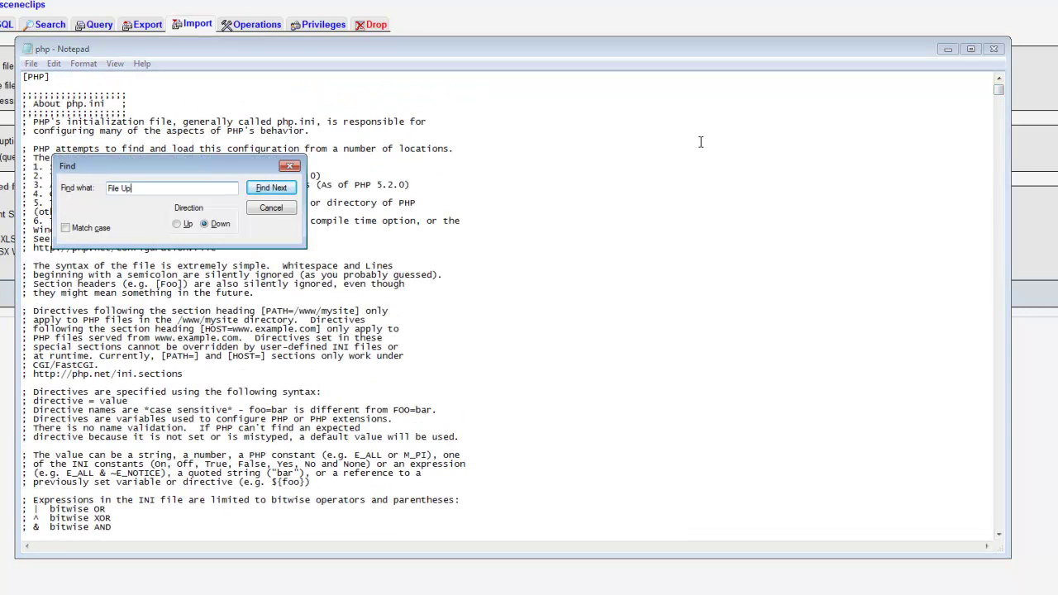
{"action": "key", "text": "Return"}
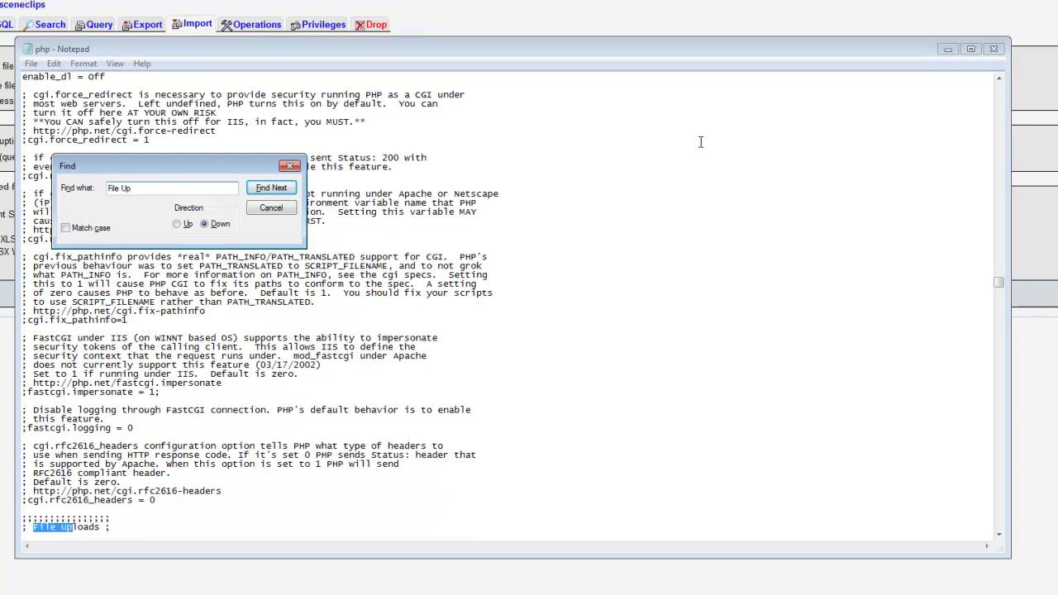
{"action": "left_click", "coordinate": [289, 166]}
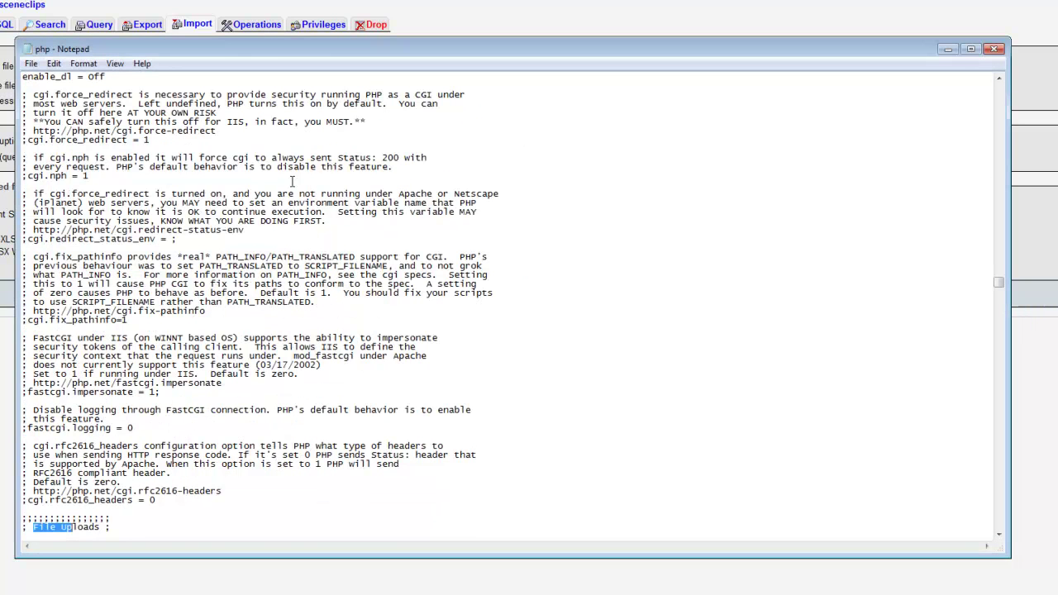
{"action": "scroll", "coordinate": [295, 362], "scroll_direction": "down", "scroll_amount": 8}
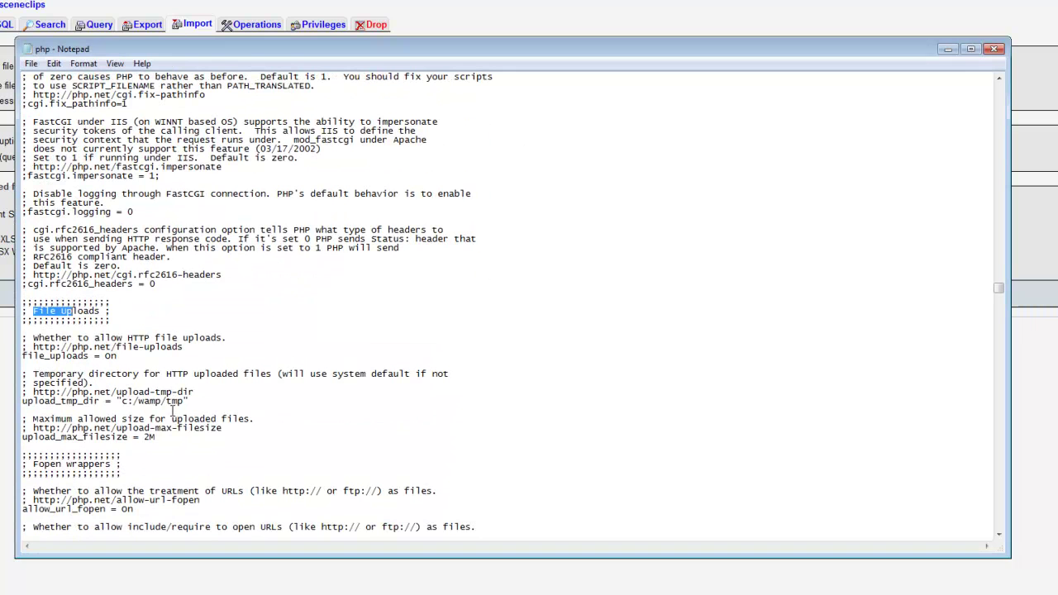
{"action": "left_click", "coordinate": [152, 436]}
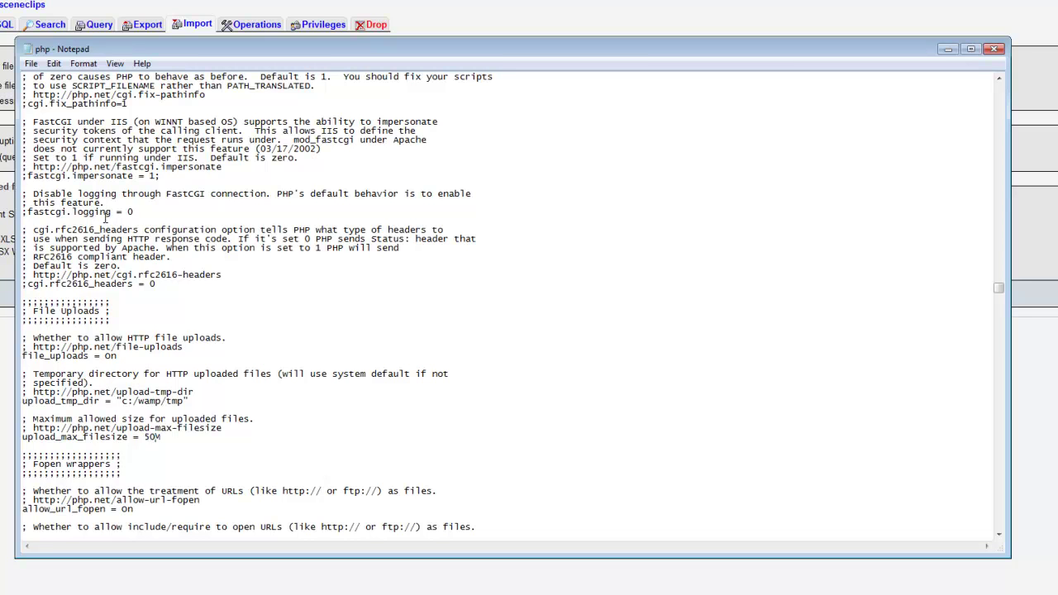
{"action": "left_click", "coordinate": [30, 64]}
{"action": "left_click", "coordinate": [42, 109]}
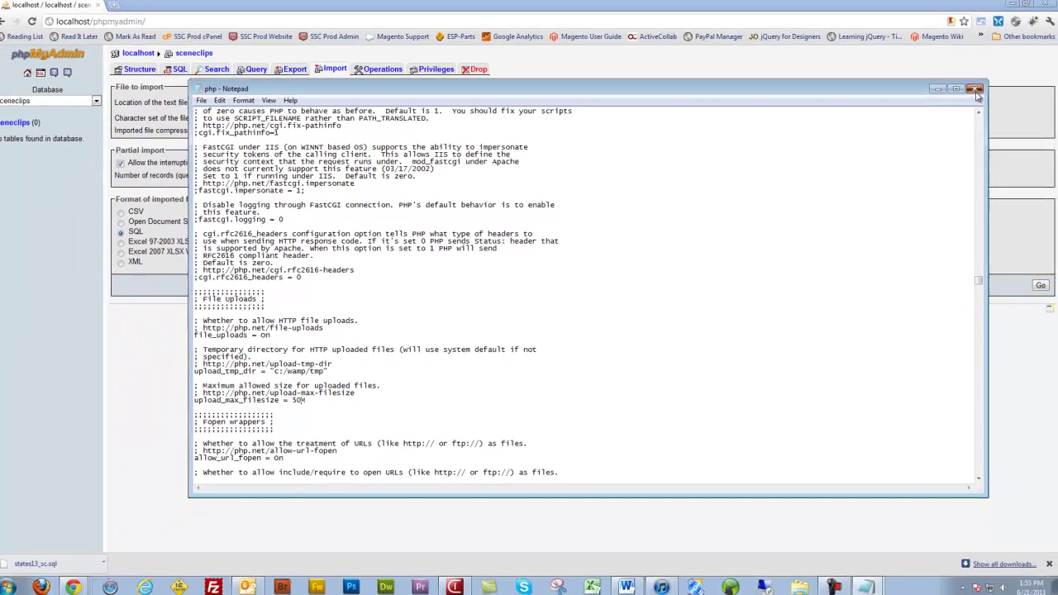
Close php.ini and restart all WampServer services from the tray menu
{"action": "left_click", "coordinate": [976, 89]}
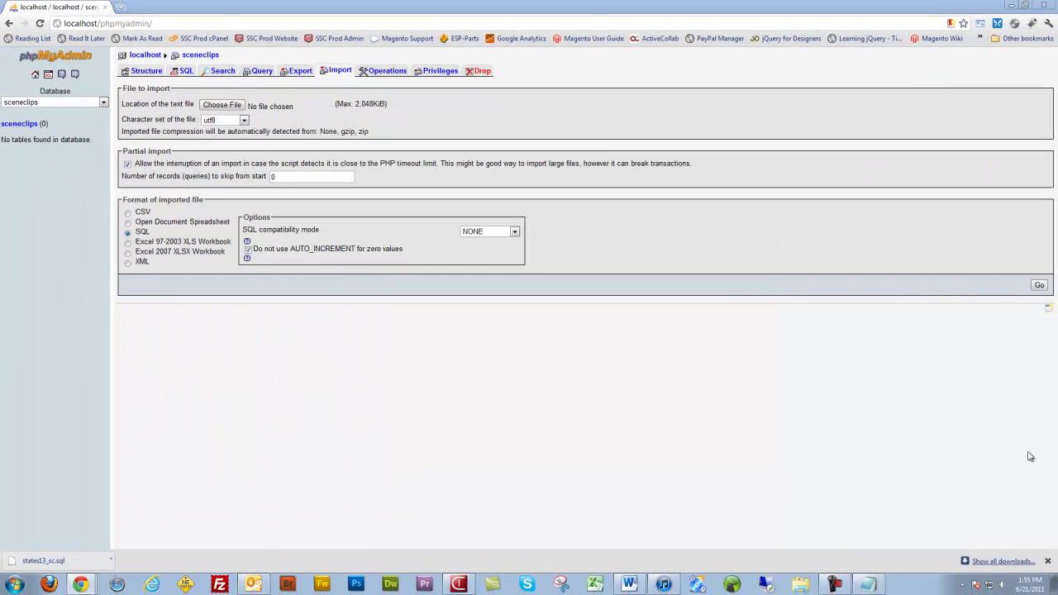
{"action": "left_click", "coordinate": [961, 587]}
{"action": "left_click", "coordinate": [943, 536]}
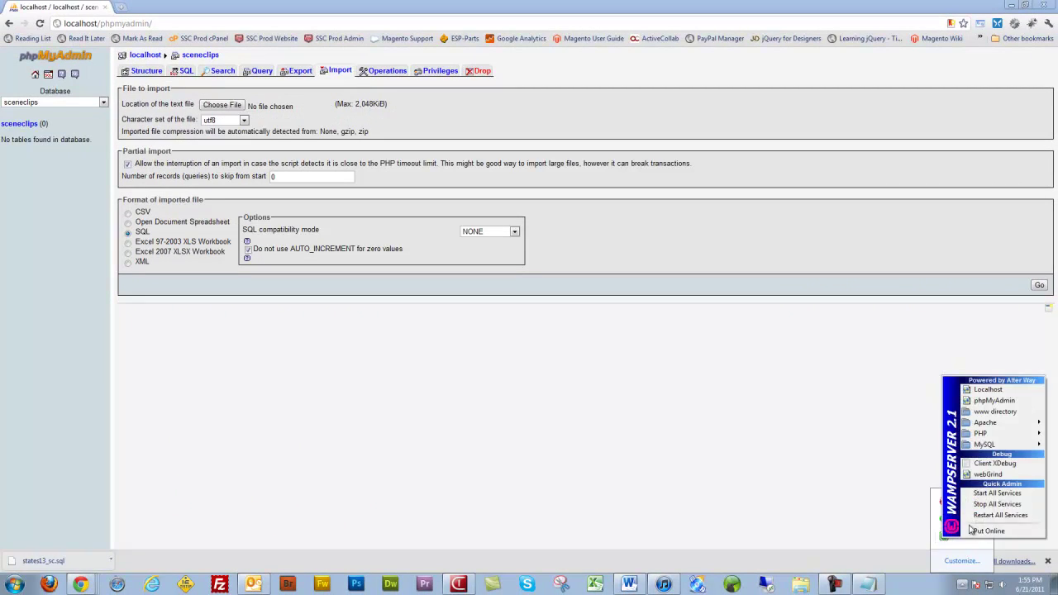
{"action": "left_click", "coordinate": [989, 516]}
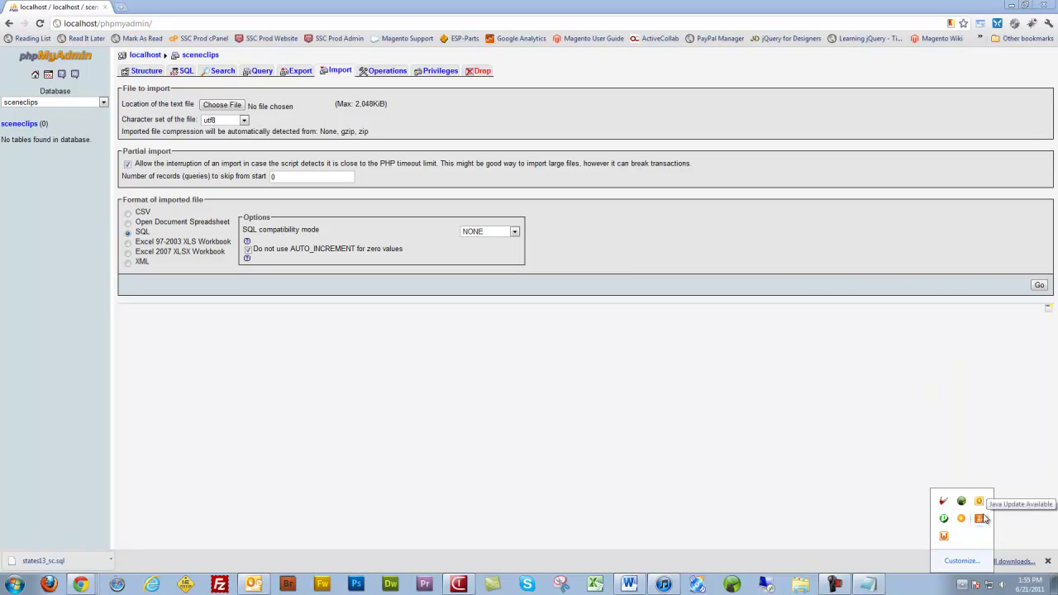
{"action": "left_click", "coordinate": [829, 410]}
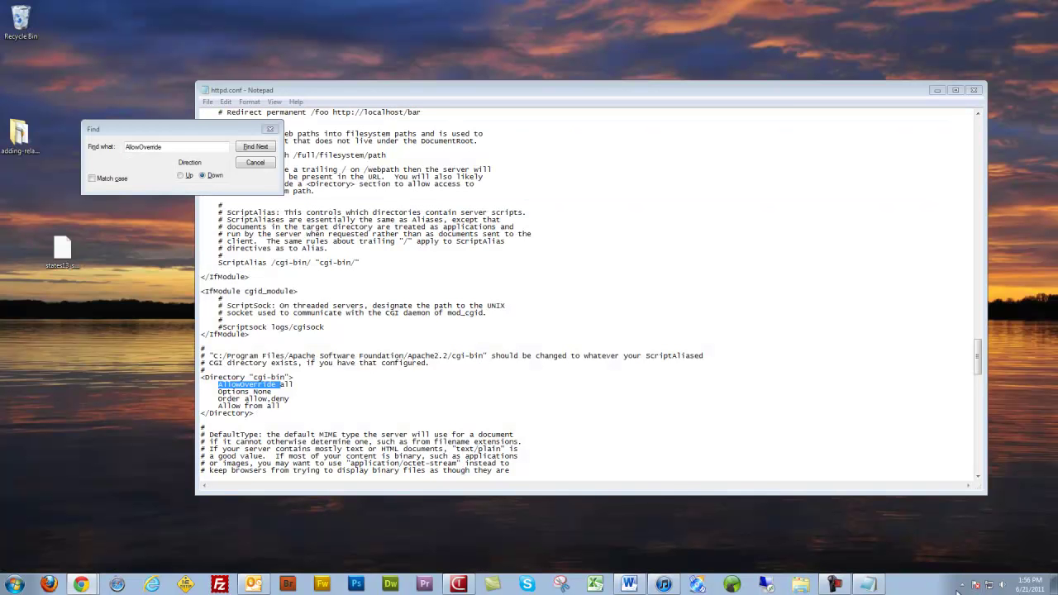
Open phpMyAdmin from the WampServer tray menu
{"action": "left_click", "coordinate": [963, 585]}
{"action": "left_click", "coordinate": [955, 525]}
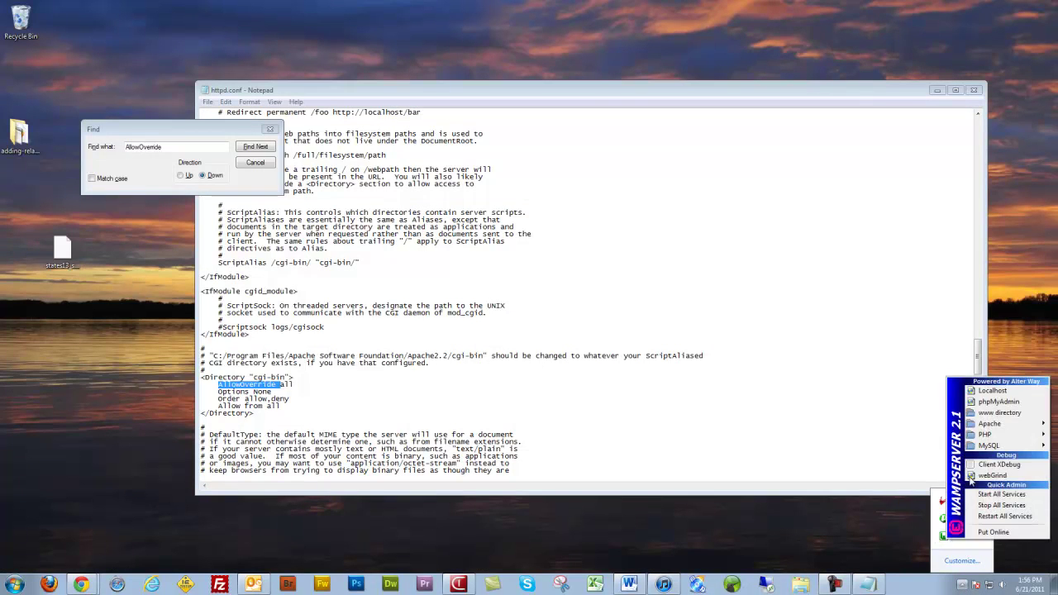
{"action": "left_click", "coordinate": [986, 403]}
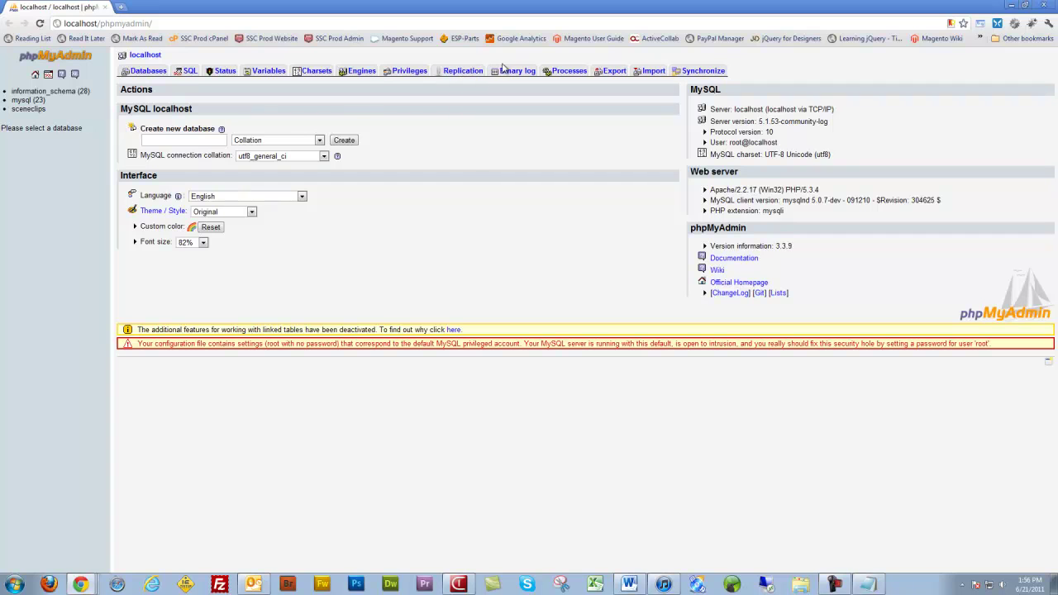
On the sceneclips database's Import page, choose states13_sc.sql from the Desktop
{"action": "left_click", "coordinate": [22, 111]}
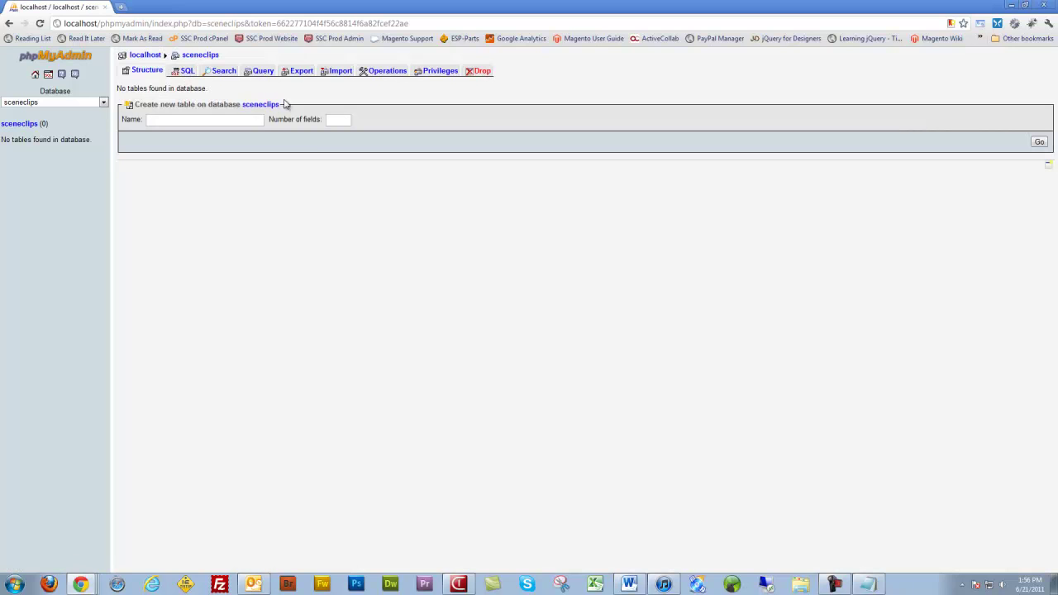
{"action": "left_click", "coordinate": [331, 74]}
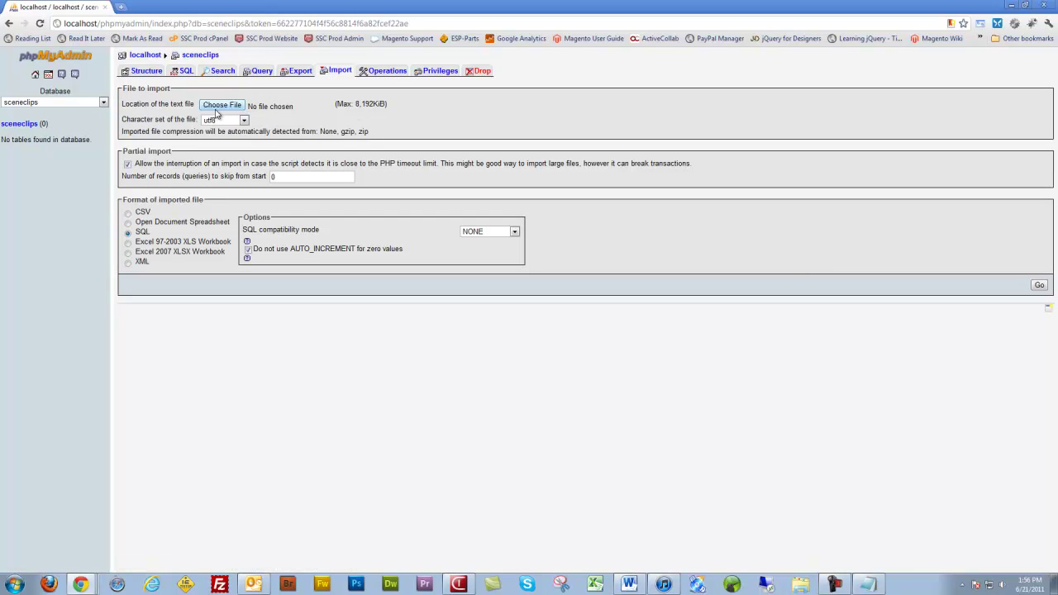
{"action": "left_click", "coordinate": [220, 109]}
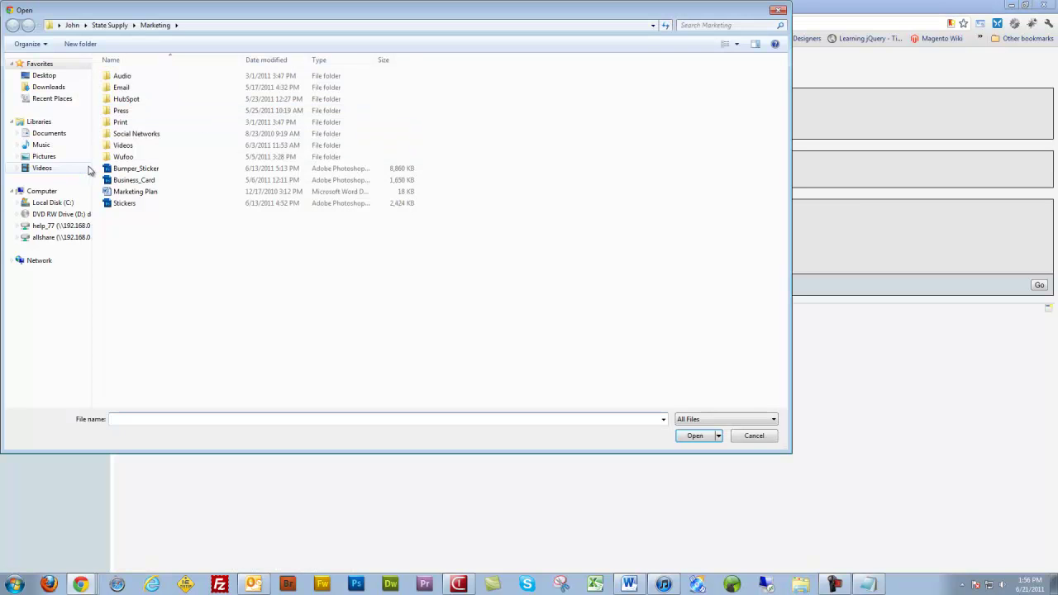
{"action": "left_click", "coordinate": [44, 76]}
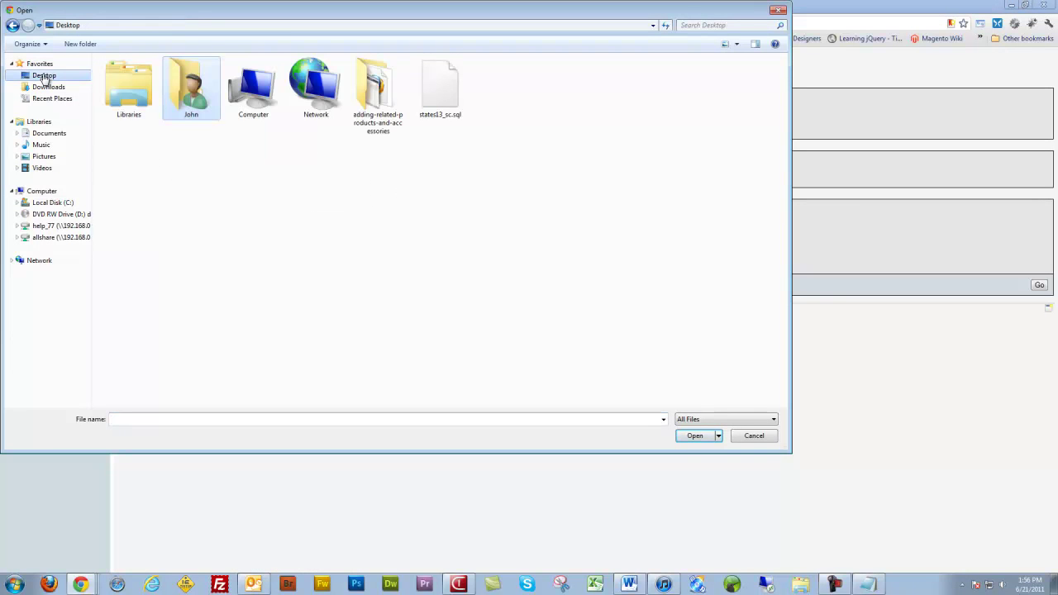
{"action": "left_click", "coordinate": [455, 91]}
{"action": "left_click", "coordinate": [695, 436]}
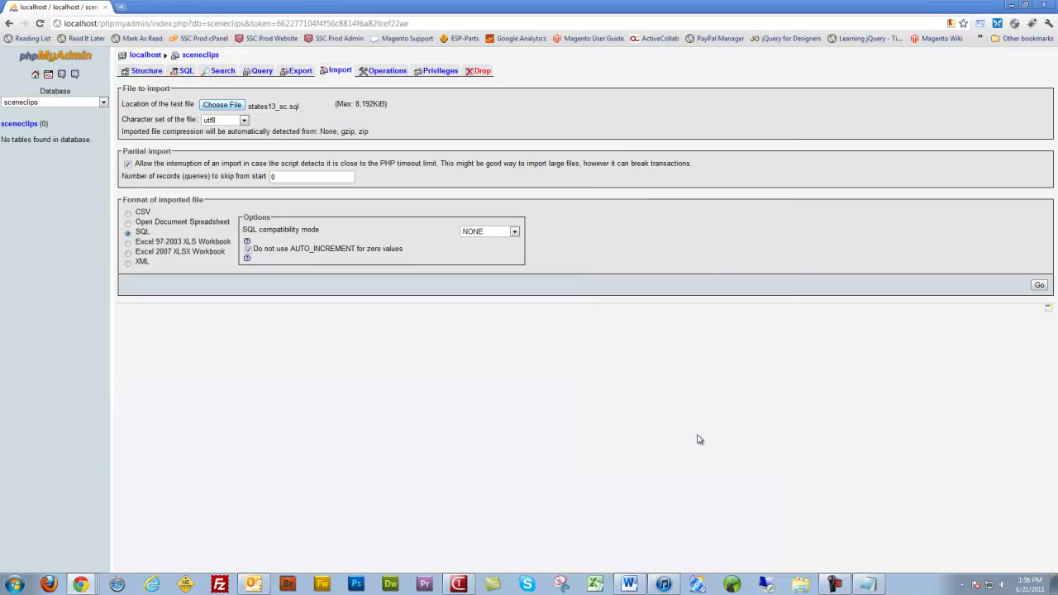
Run the states13_sc.sql import, then browse the 165 rows of wp_options
{"action": "left_click", "coordinate": [1040, 286]}
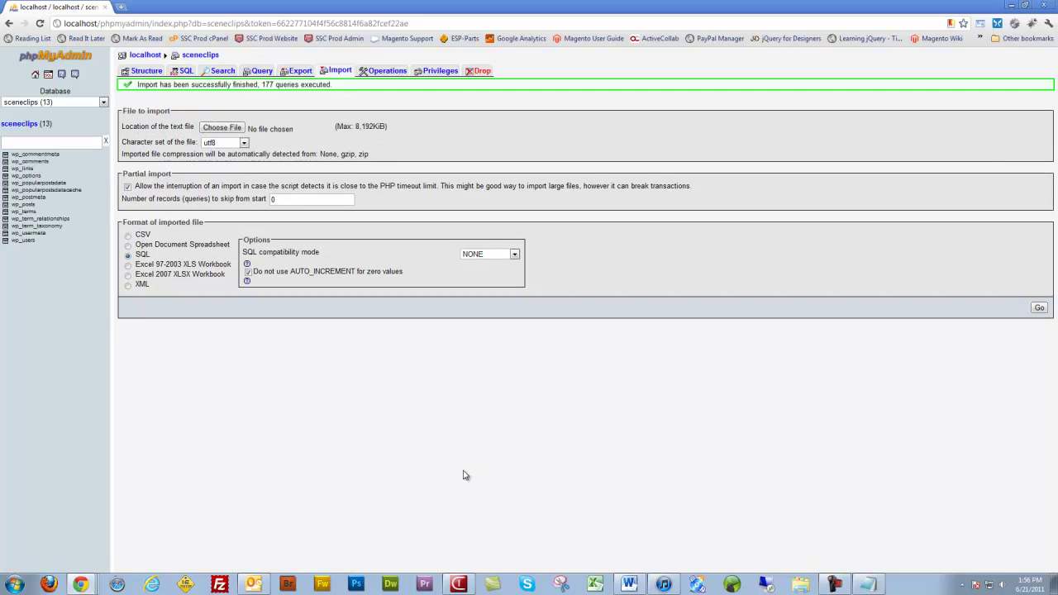
{"action": "left_click", "coordinate": [33, 179]}
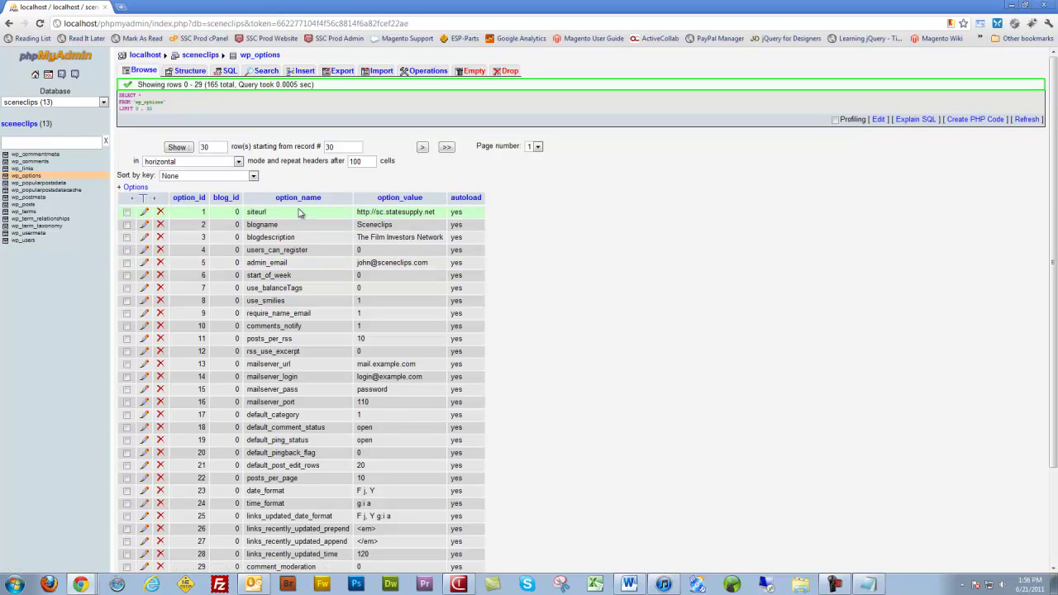
Edit the siteurl row, replacing the live domain with localhost/sceneclips
{"action": "left_click", "coordinate": [144, 211]}
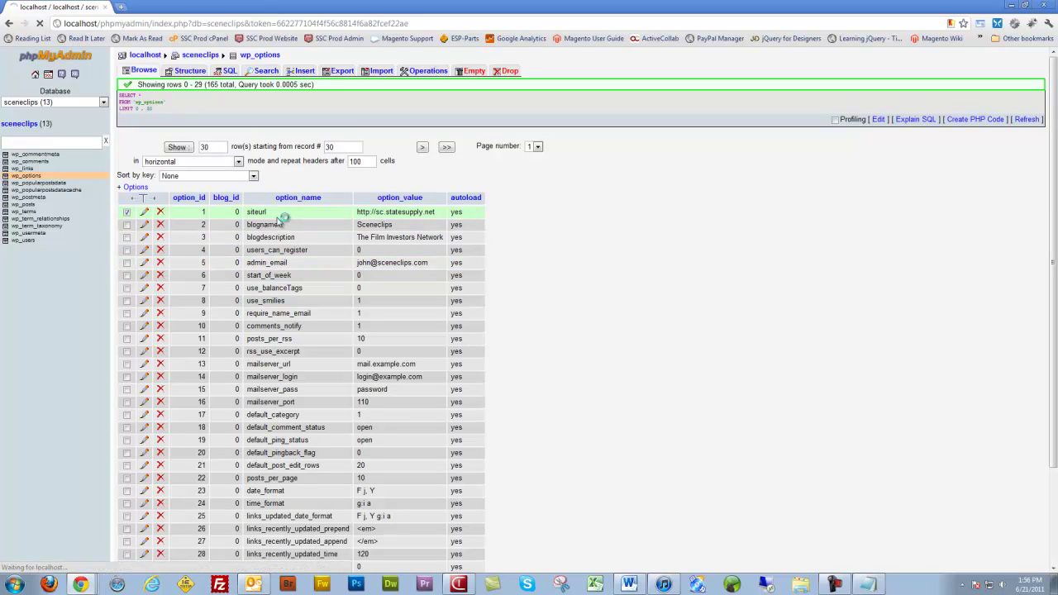
{"action": "left_click_drag", "start_coordinate": [275, 162], "coordinate": [213, 165]}
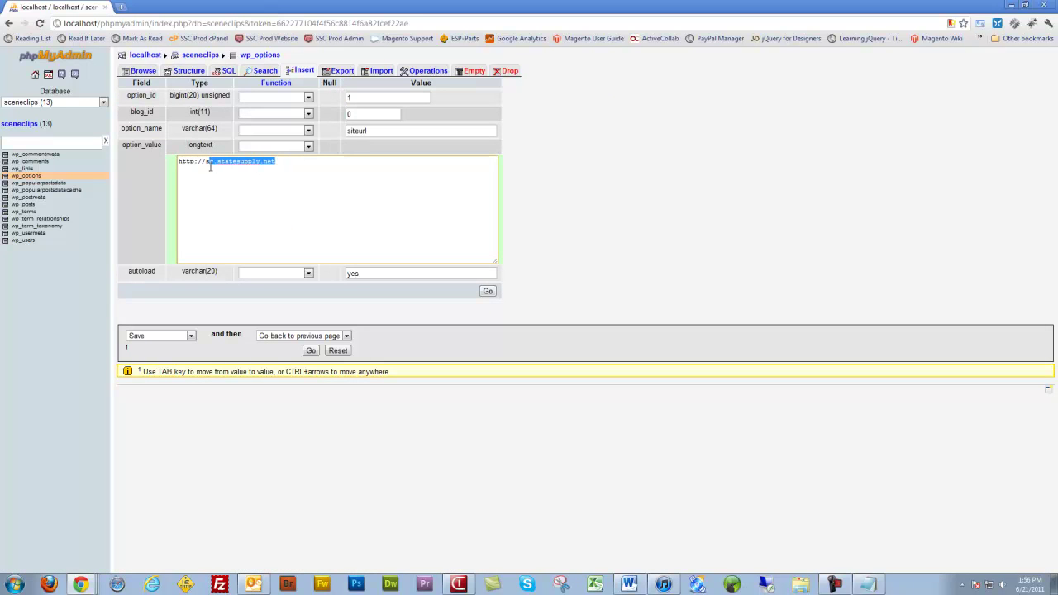
{"action": "type", "text": "localhost/"}
{"action": "left_click", "coordinate": [15, 584]}
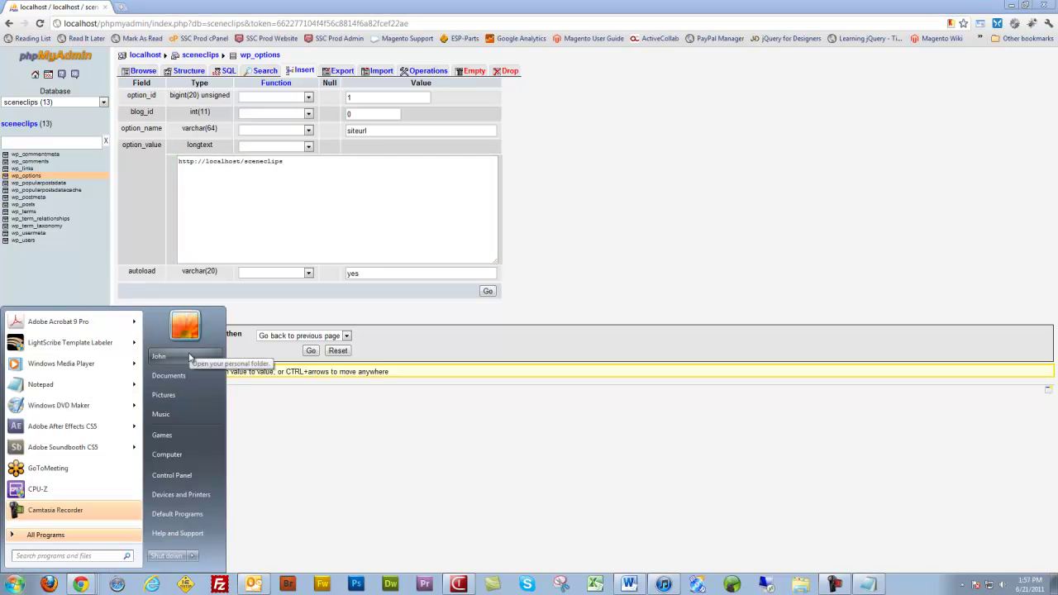
{"action": "left_click", "coordinate": [196, 454]}
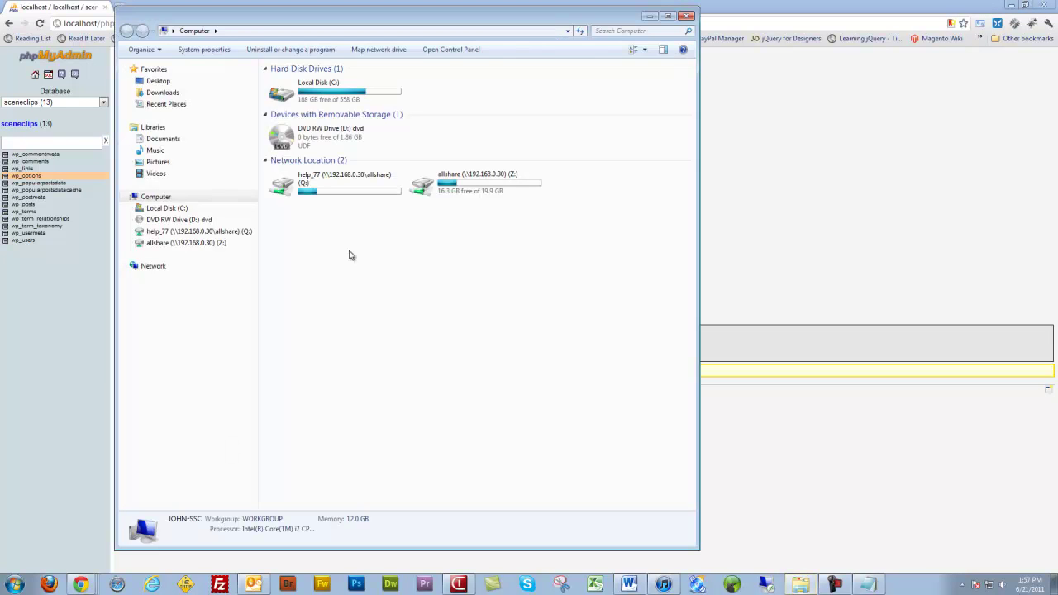
{"action": "double_click", "coordinate": [327, 89]}
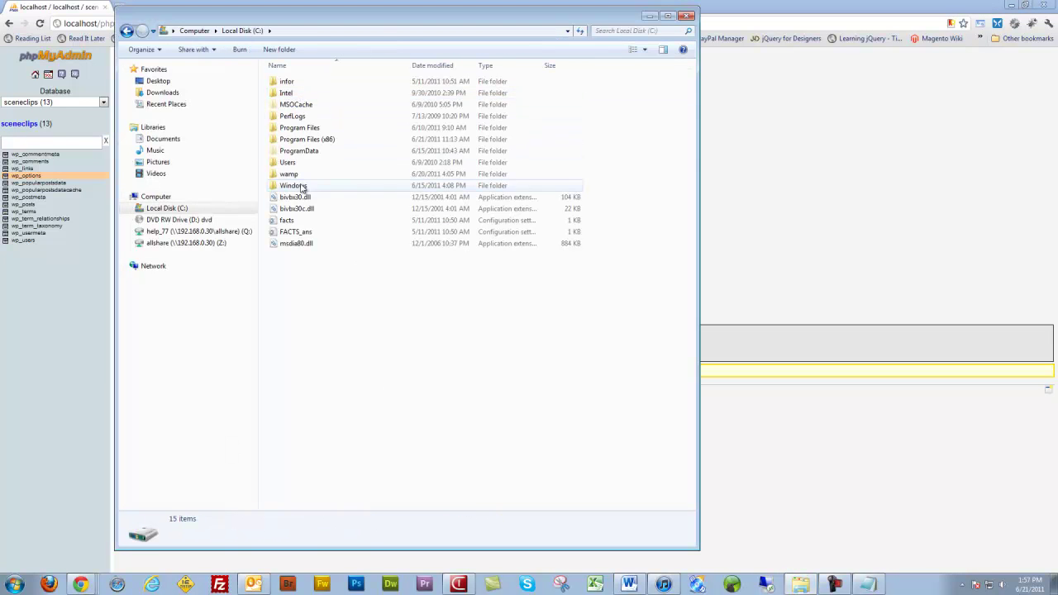
{"action": "double_click", "coordinate": [304, 175]}
{"action": "double_click", "coordinate": [303, 175]}
{"action": "double_click", "coordinate": [306, 86]}
{"action": "key", "text": "BackSpace"}
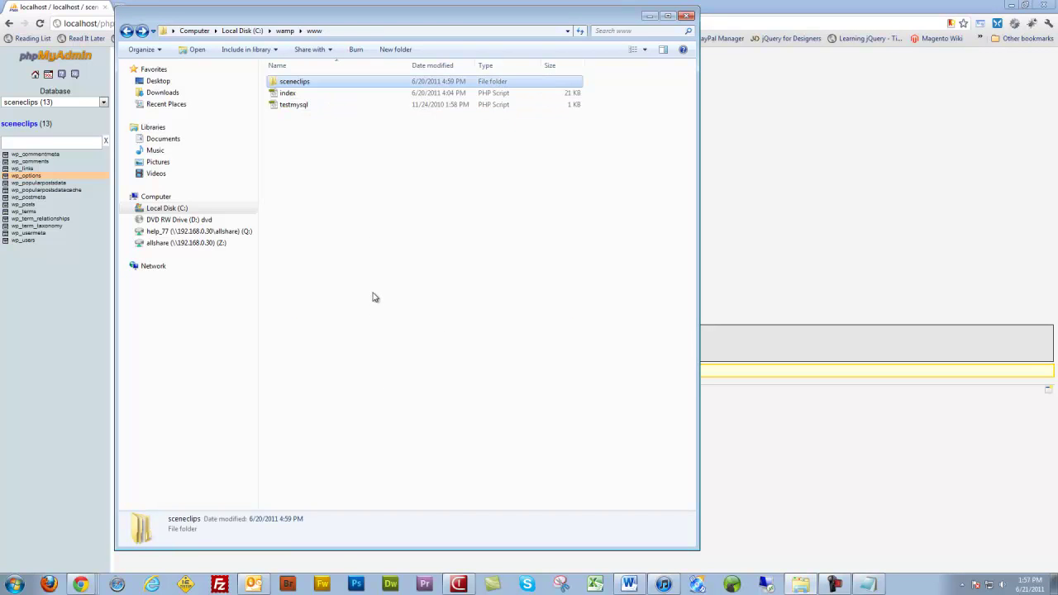
{"action": "left_click", "coordinate": [686, 17]}
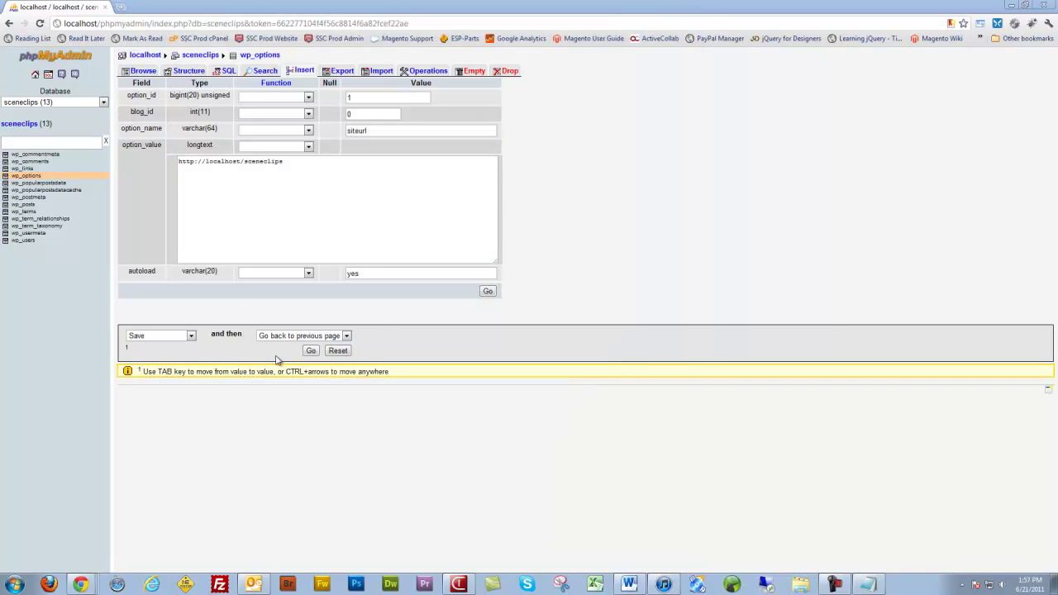
{"action": "left_click", "coordinate": [311, 351]}
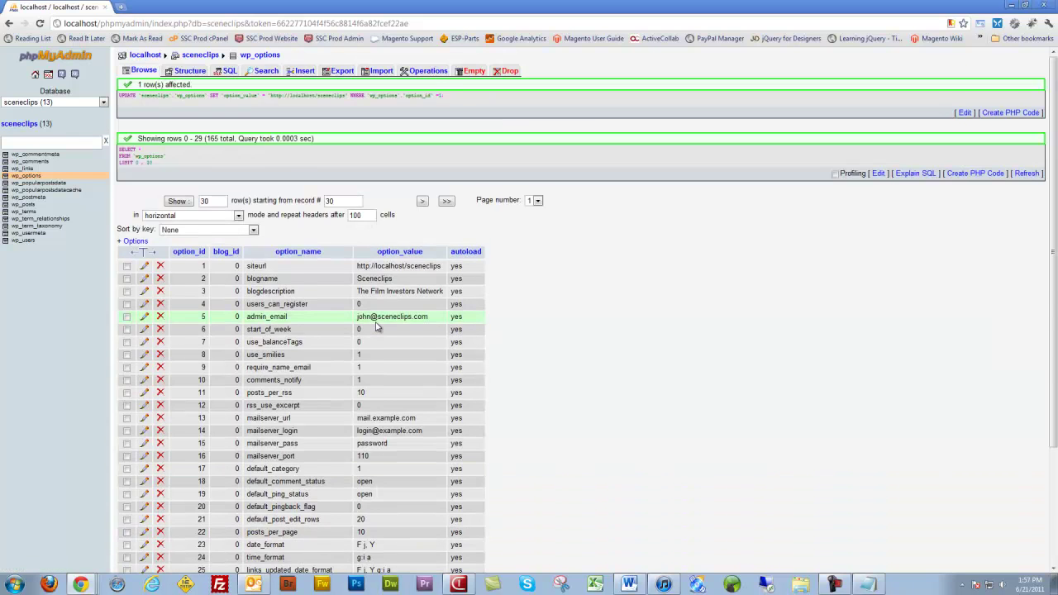
{"action": "scroll", "coordinate": [318, 503], "scroll_direction": "down", "scroll_amount": 3}
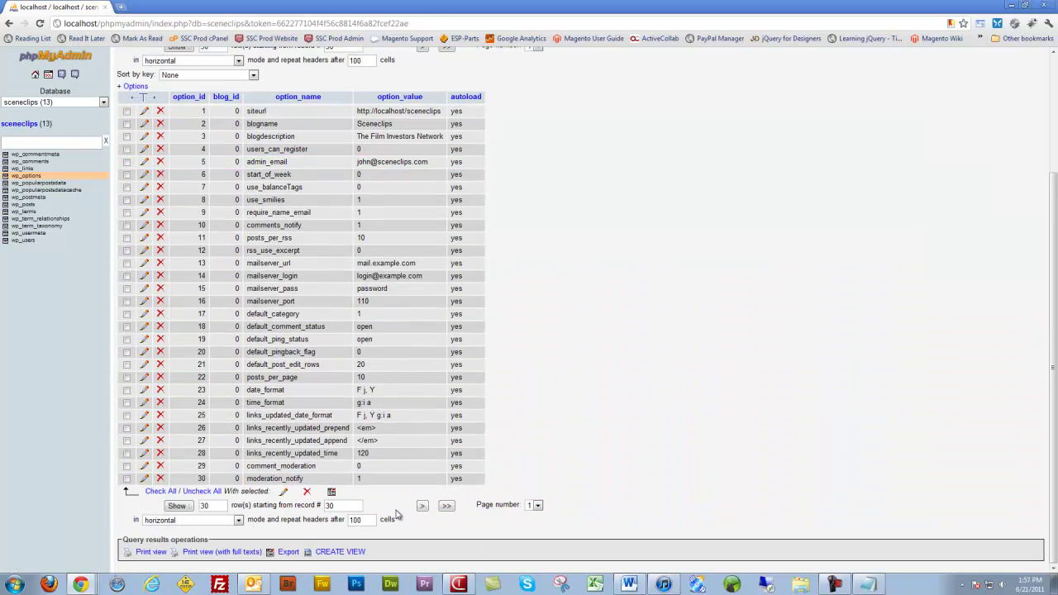
{"action": "left_click", "coordinate": [423, 505]}
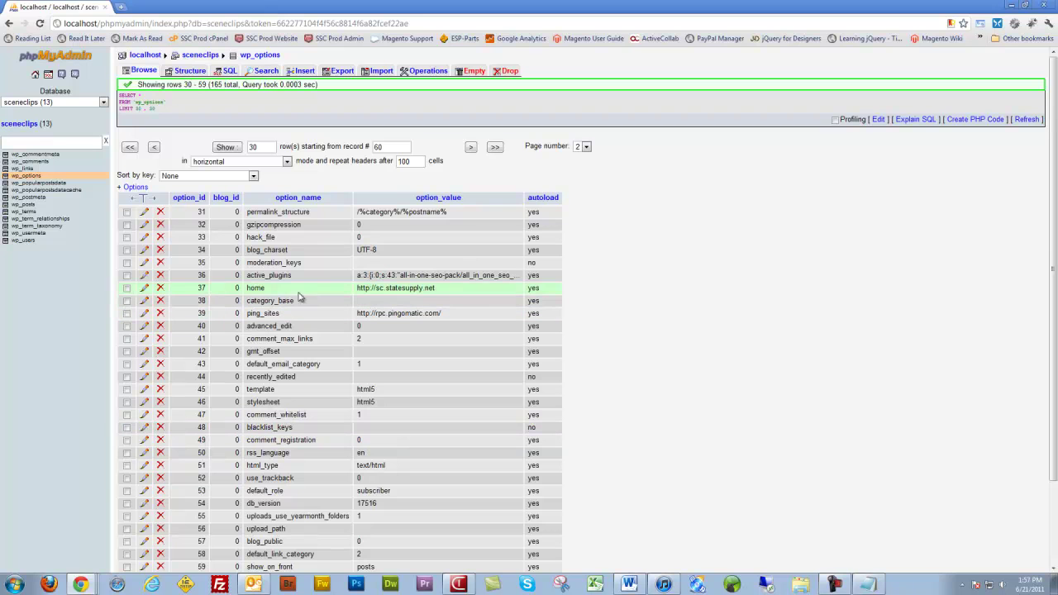
{"action": "left_click", "coordinate": [143, 288]}
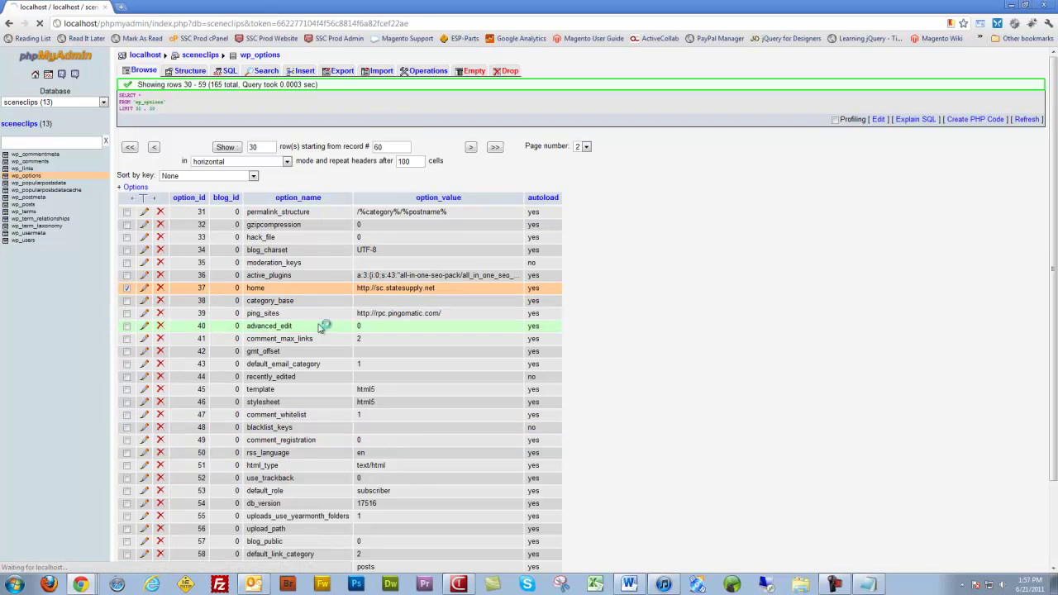
{"action": "left_click_drag", "start_coordinate": [276, 162], "coordinate": [212, 169]}
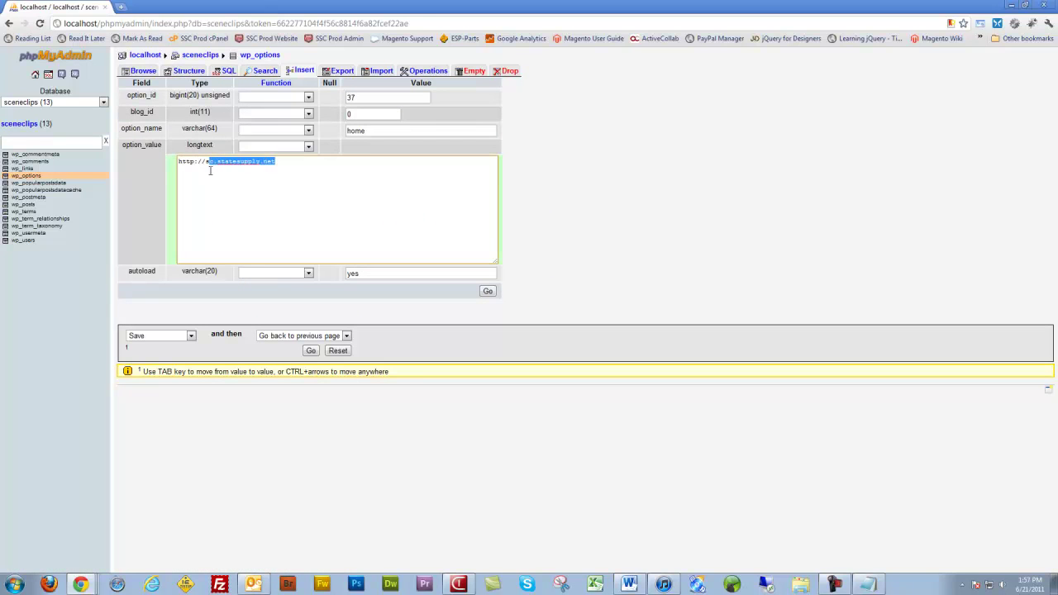
{"action": "type", "text": "localhost/sceneclips"}
{"action": "left_click", "coordinate": [311, 352]}
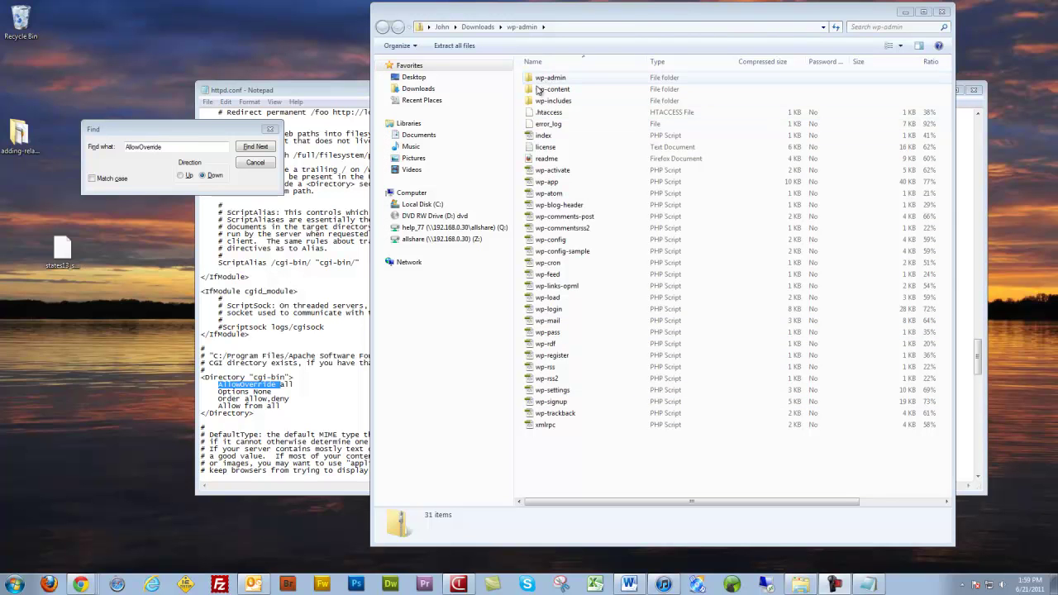
Open the C:\wamp\www\sceneclips folder in Windows Explorer
{"action": "left_click", "coordinate": [16, 586]}
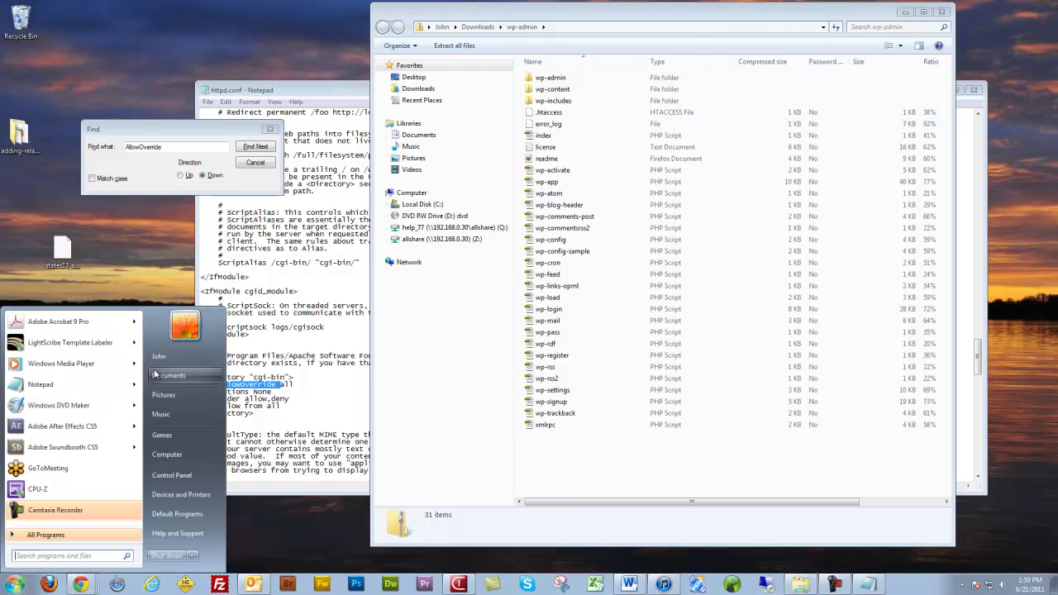
{"action": "left_click", "coordinate": [189, 358]}
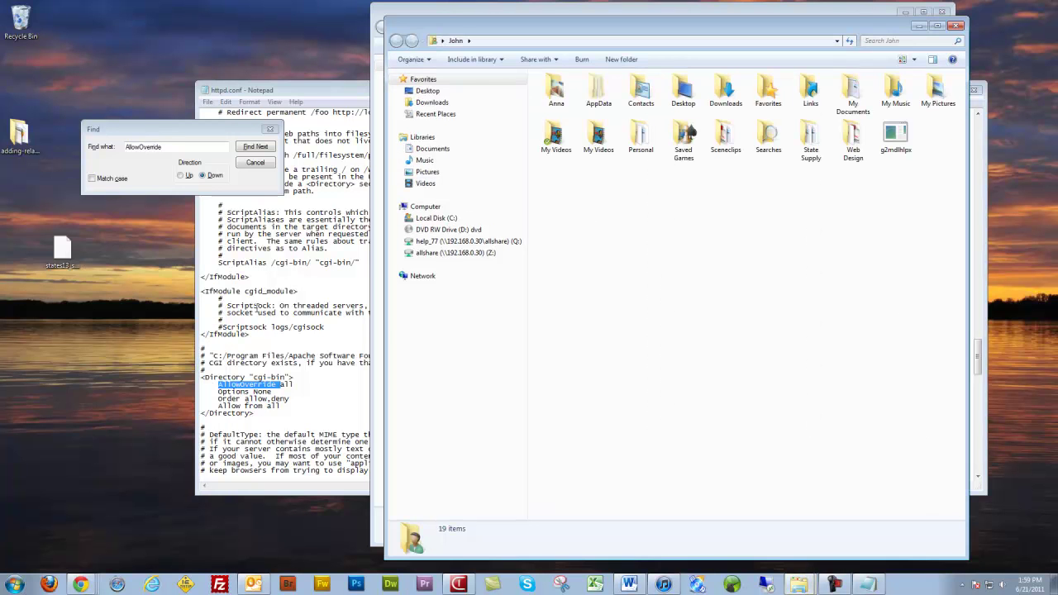
{"action": "left_click", "coordinate": [438, 209]}
{"action": "left_click", "coordinate": [438, 218]}
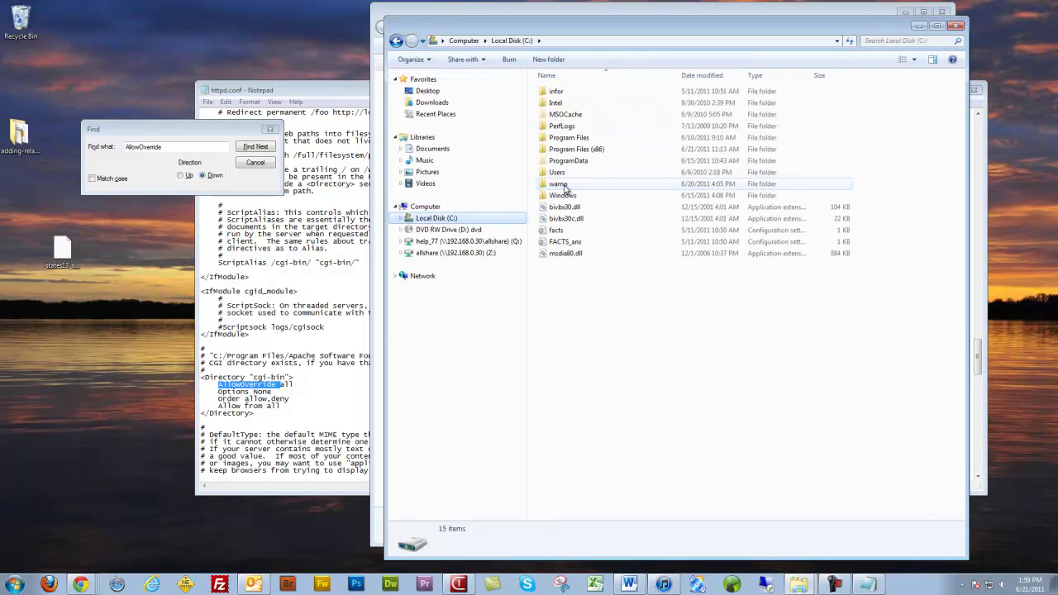
{"action": "double_click", "coordinate": [566, 186]}
{"action": "double_click", "coordinate": [563, 182]}
{"action": "double_click", "coordinate": [562, 91]}
Drag all 31 extracted WordPress items in, merging folders and replacing header.php
{"action": "left_click_drag", "start_coordinate": [577, 19], "coordinate": [222, 89]}
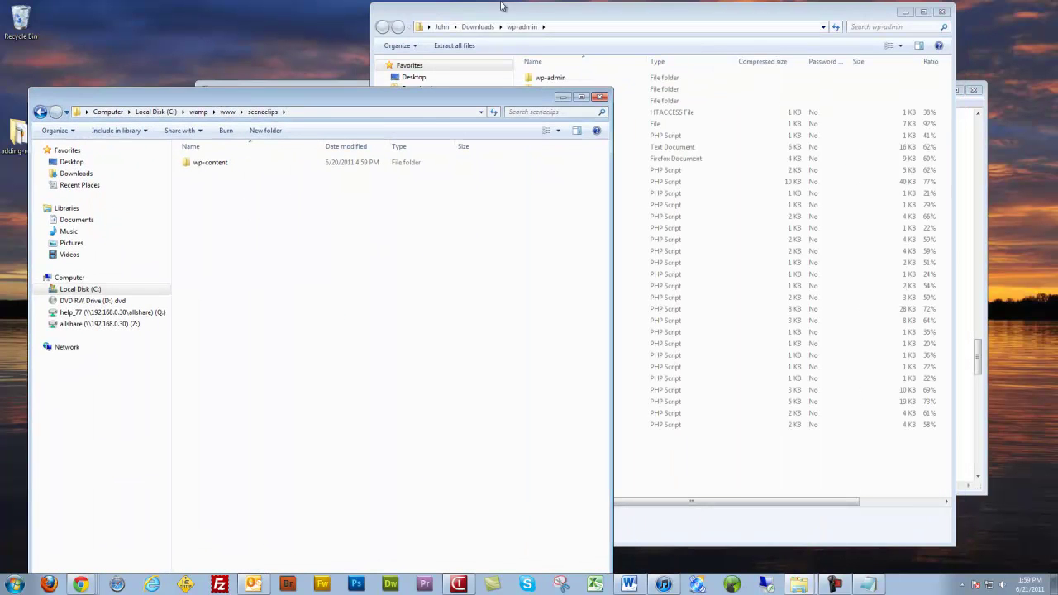
{"action": "left_click", "coordinate": [513, 12]}
{"action": "left_click_drag", "start_coordinate": [592, 458], "coordinate": [290, 276]}
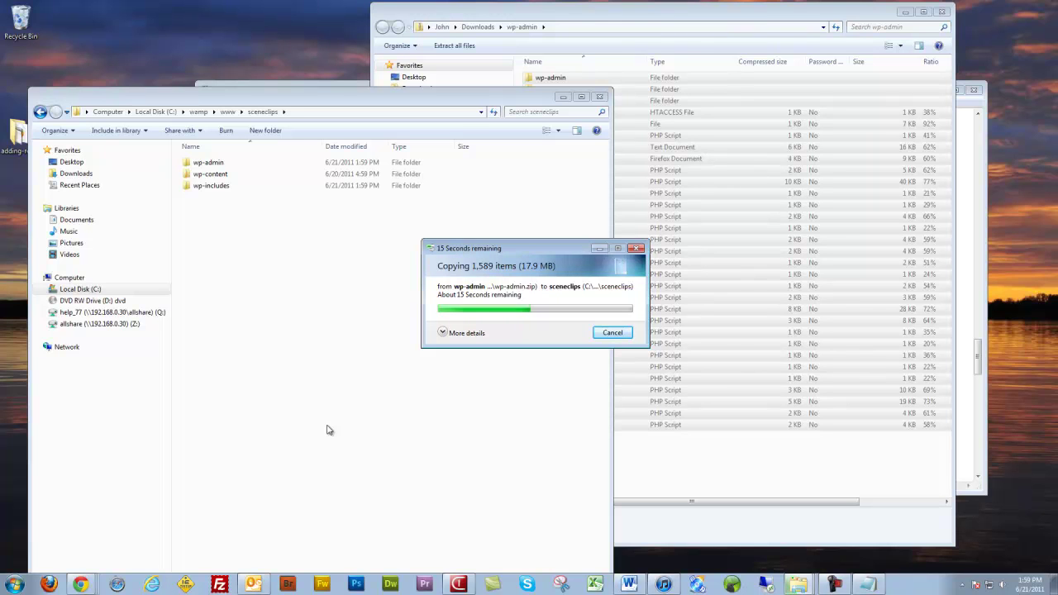
{"action": "left_click", "coordinate": [509, 394]}
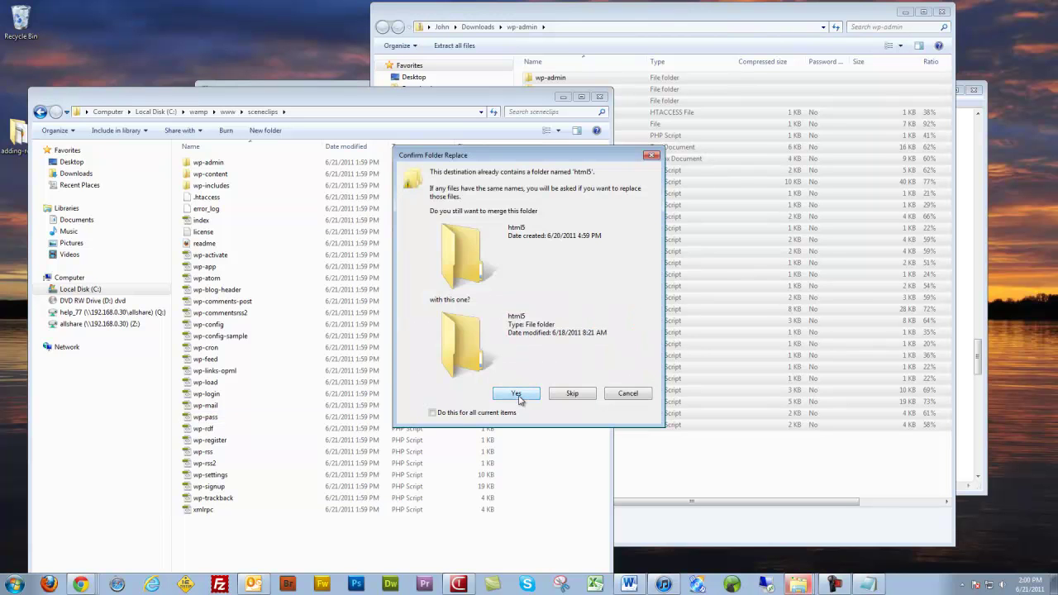
{"action": "left_click", "coordinate": [516, 393]}
{"action": "left_click", "coordinate": [490, 243]}
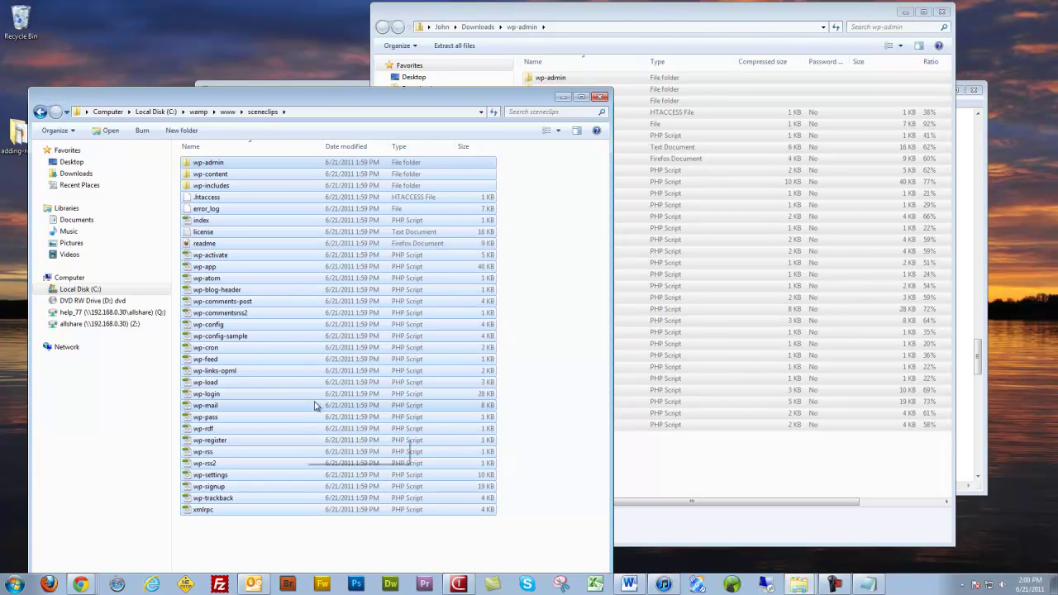
{"action": "left_click", "coordinate": [376, 538]}
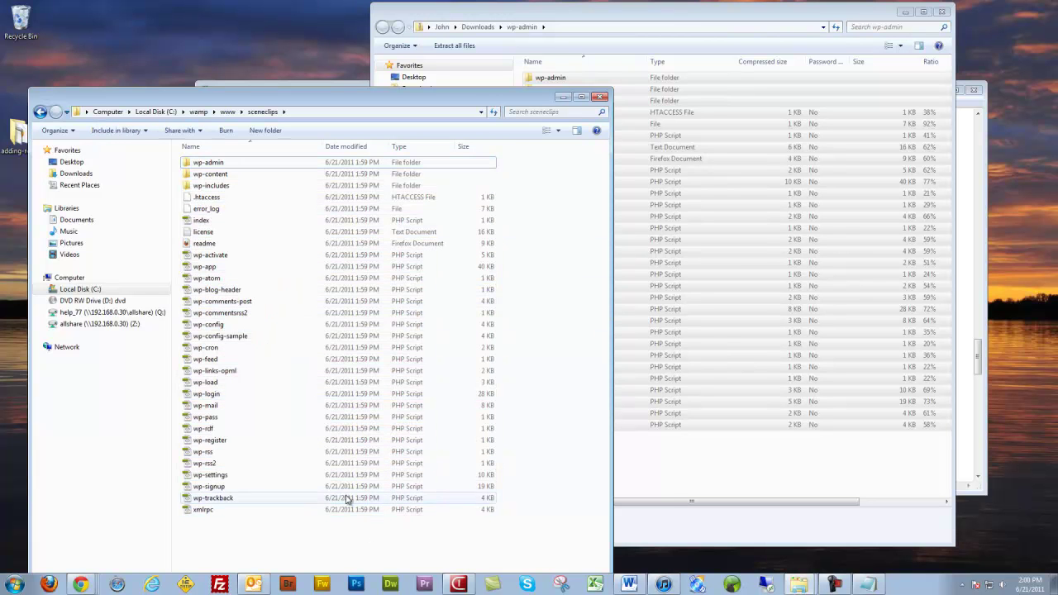
In wp-config.php set DB_NAME 'sceneclips', DB_USER 'root' and an empty DB_PASSWORD
{"action": "double_click", "coordinate": [218, 325]}
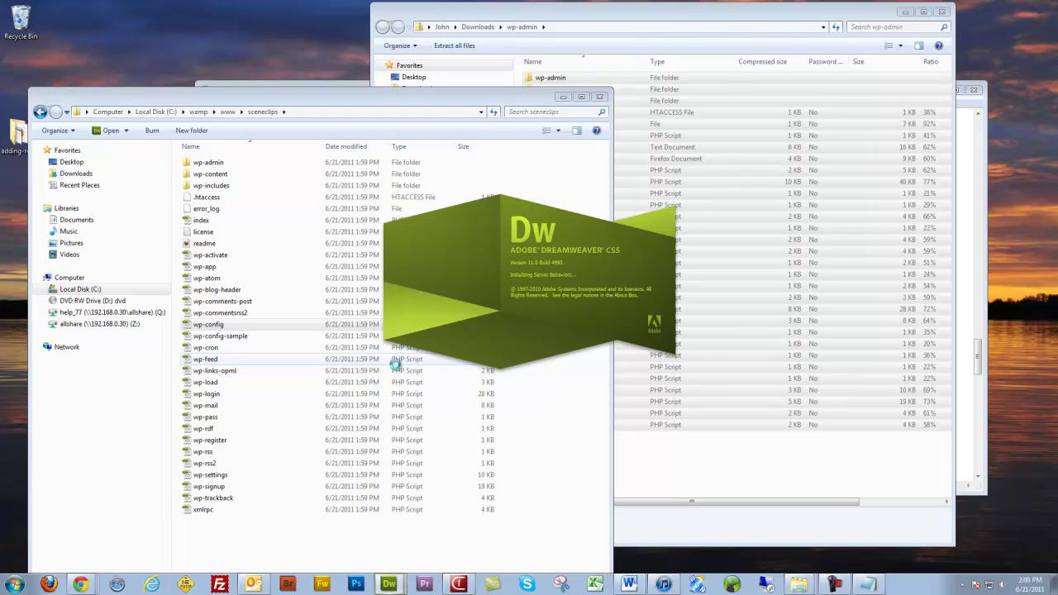
{"action": "scroll", "coordinate": [274, 358], "scroll_direction": "down", "scroll_amount": 6}
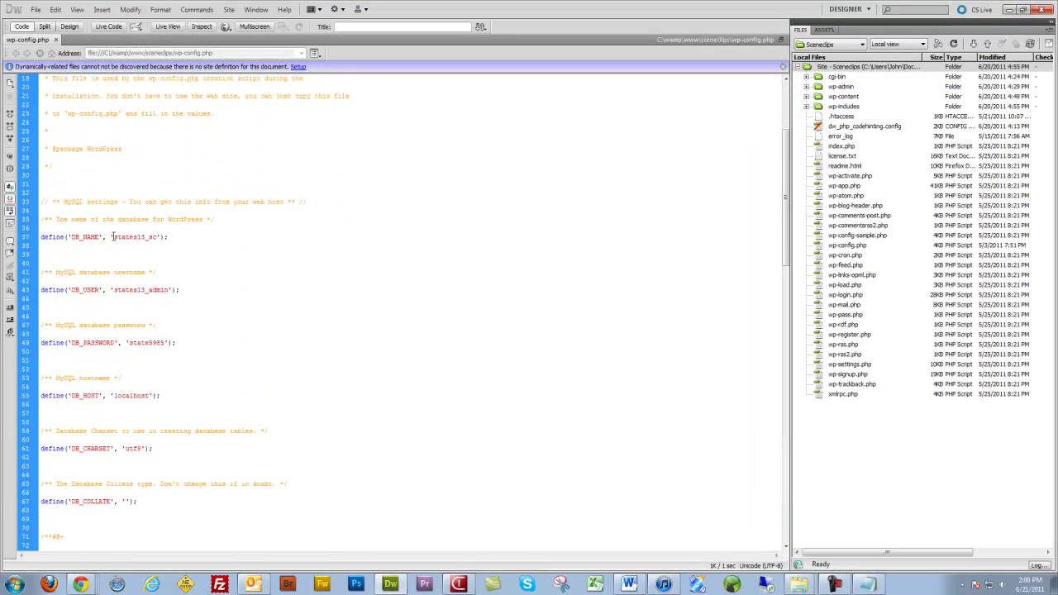
{"action": "left_click_drag", "start_coordinate": [113, 238], "coordinate": [157, 236]}
{"action": "type", "text": "sceneclips"}
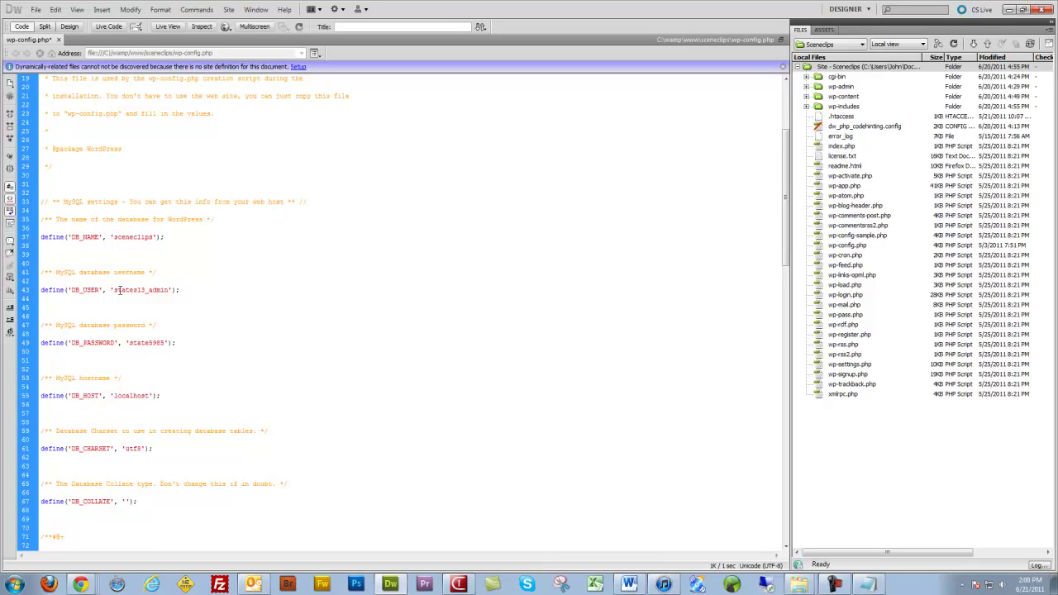
{"action": "left_click_drag", "start_coordinate": [114, 290], "coordinate": [168, 292]}
{"action": "type", "text": "roo"}
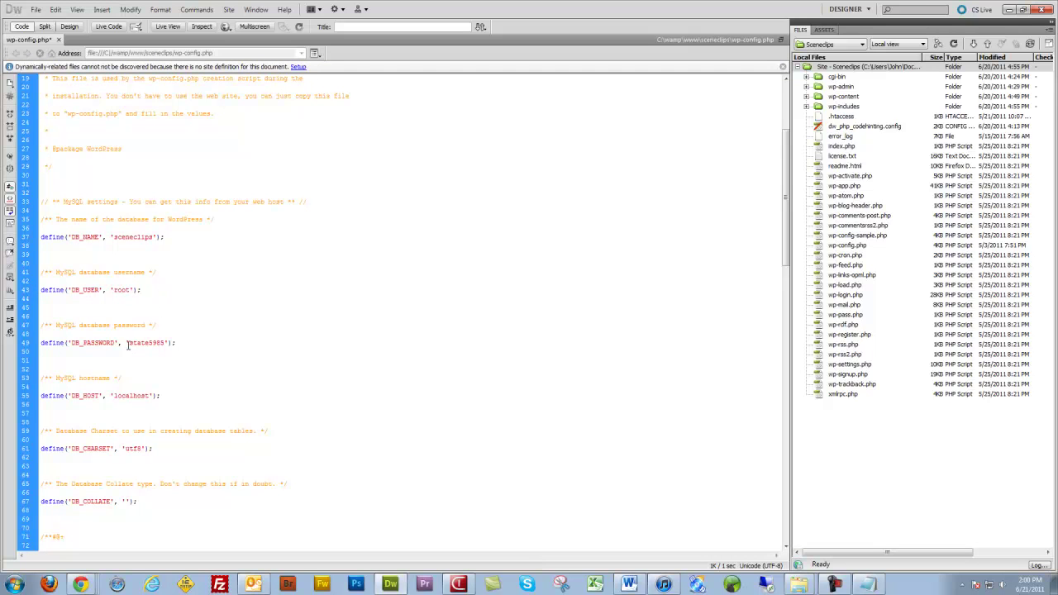
{"action": "left_click_drag", "start_coordinate": [129, 344], "coordinate": [150, 346]}
{"action": "key", "text": "BackSpace"}
{"action": "scroll", "coordinate": [161, 401], "scroll_direction": "down", "scroll_amount": 20}
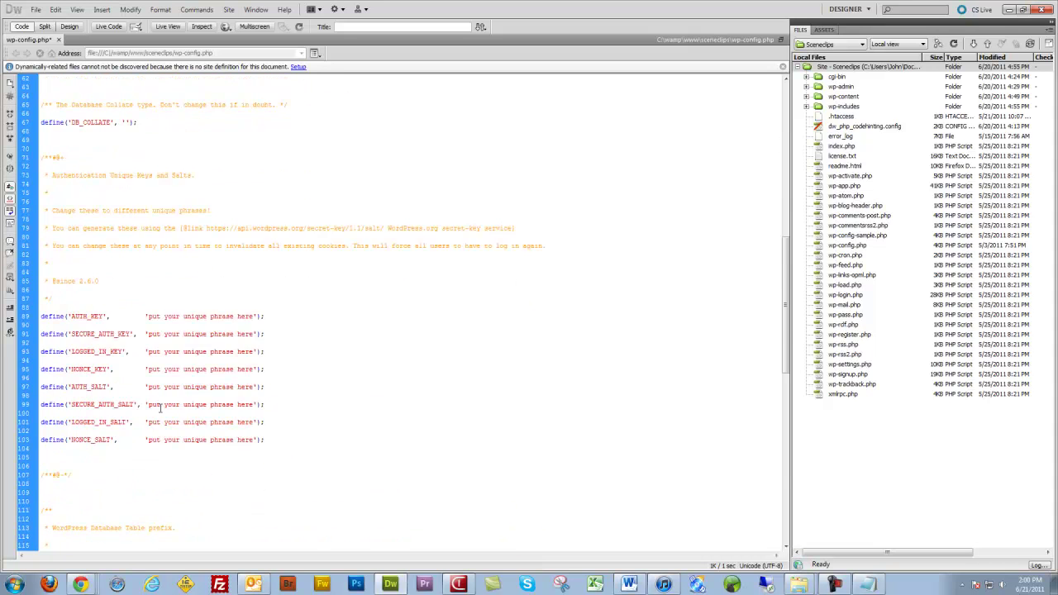
{"action": "scroll", "coordinate": [161, 405], "scroll_direction": "up", "scroll_amount": 20}
{"action": "scroll", "coordinate": [161, 404], "scroll_direction": "up", "scroll_amount": 4}
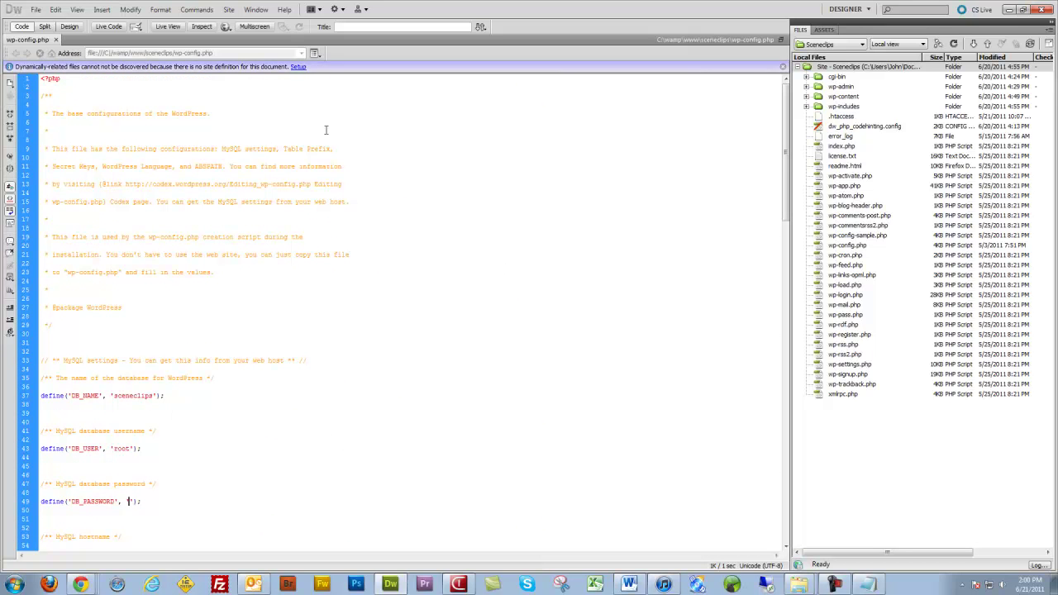
{"action": "left_click", "coordinate": [1009, 9]}
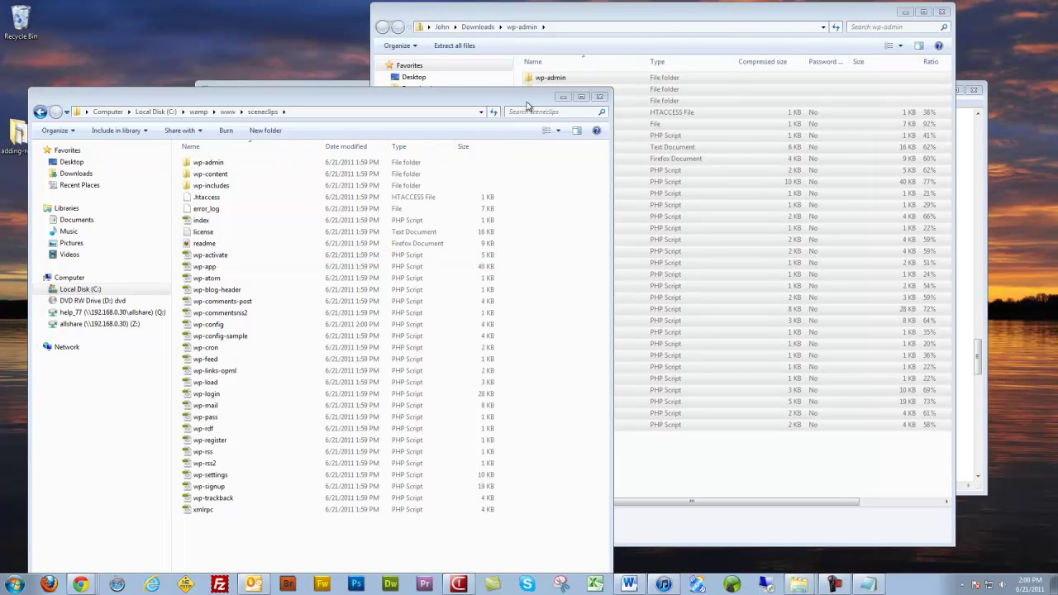
Close the sceneclips window, httpd.conf and the wp-admin folder, then launch Chrome
{"action": "left_click", "coordinate": [600, 99]}
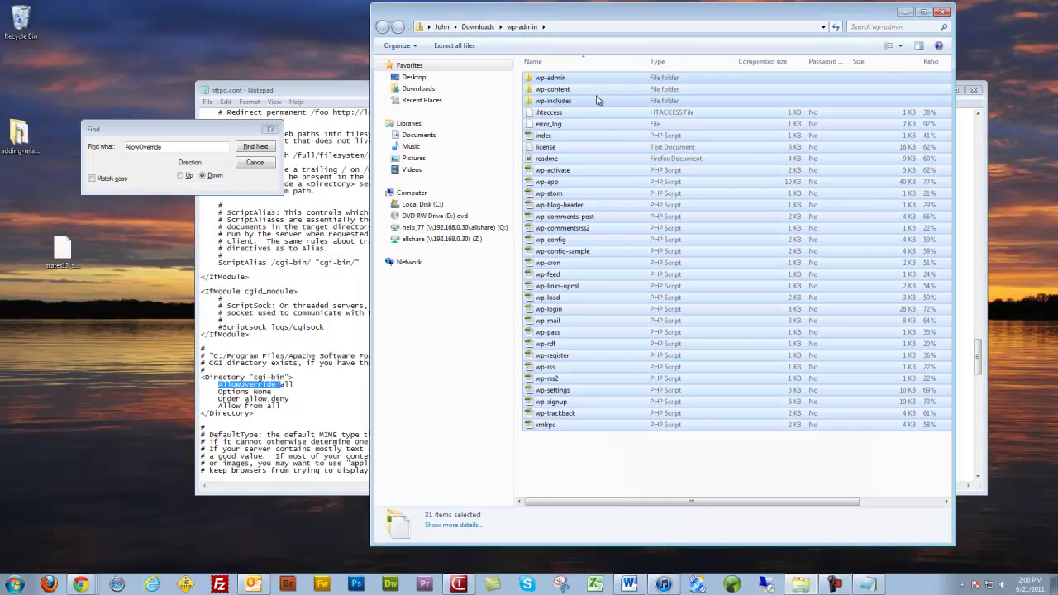
{"action": "left_click", "coordinate": [261, 163]}
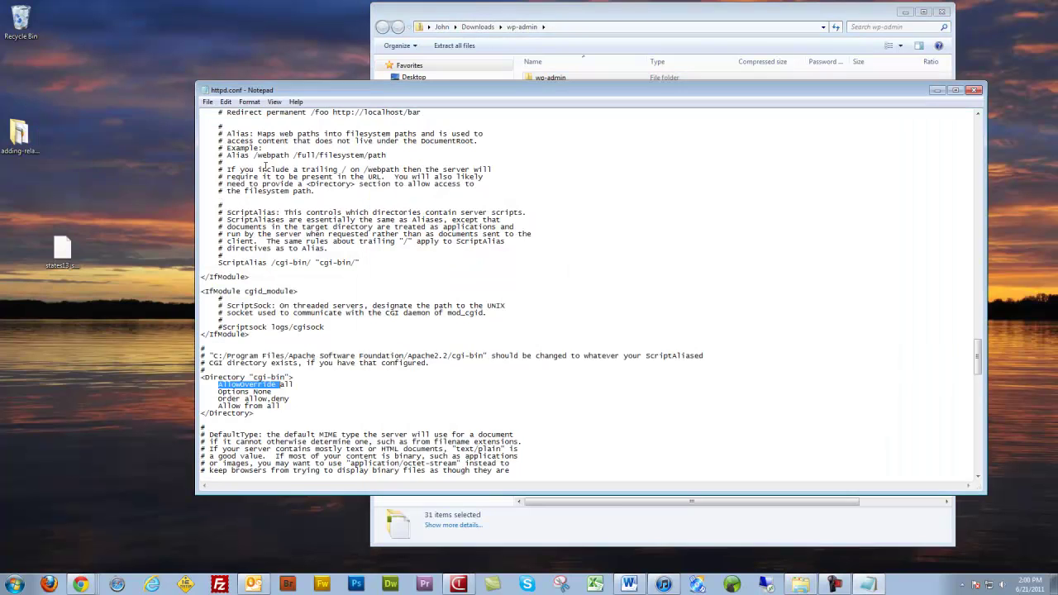
{"action": "left_click", "coordinate": [976, 91]}
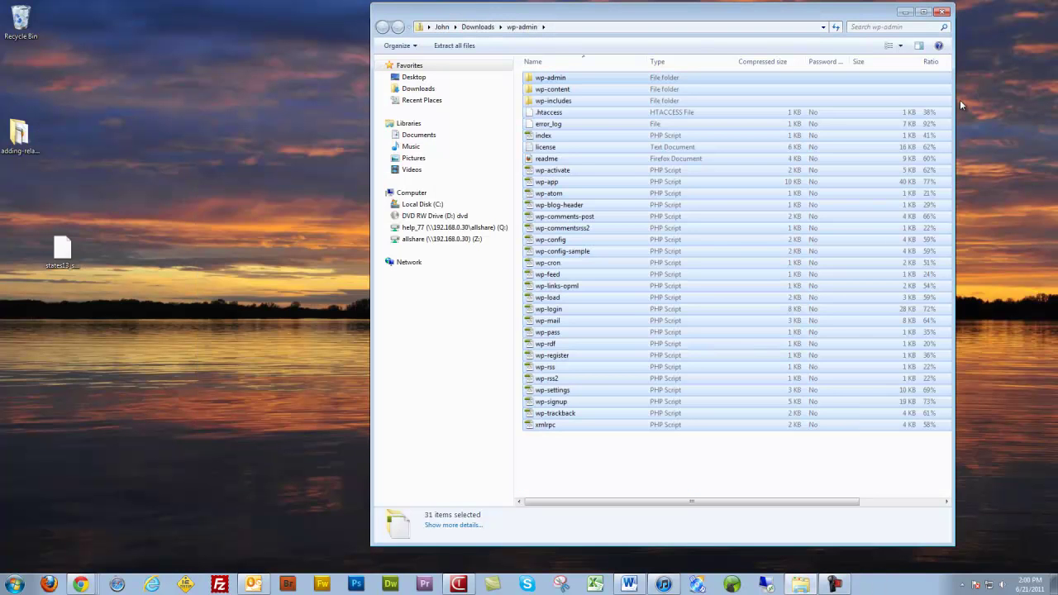
{"action": "left_click", "coordinate": [940, 10]}
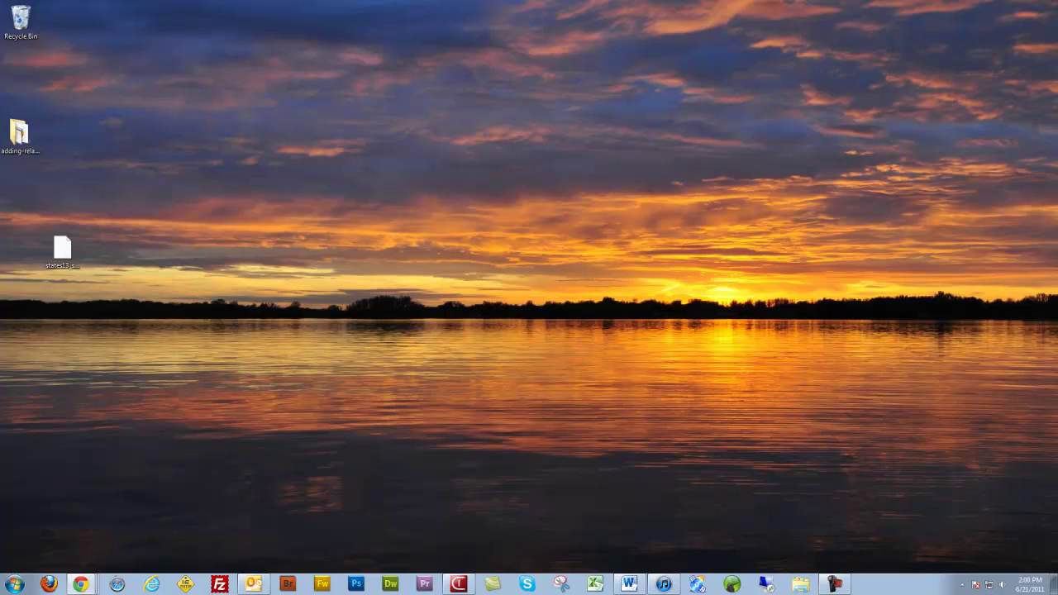
{"action": "left_click", "coordinate": [80, 585]}
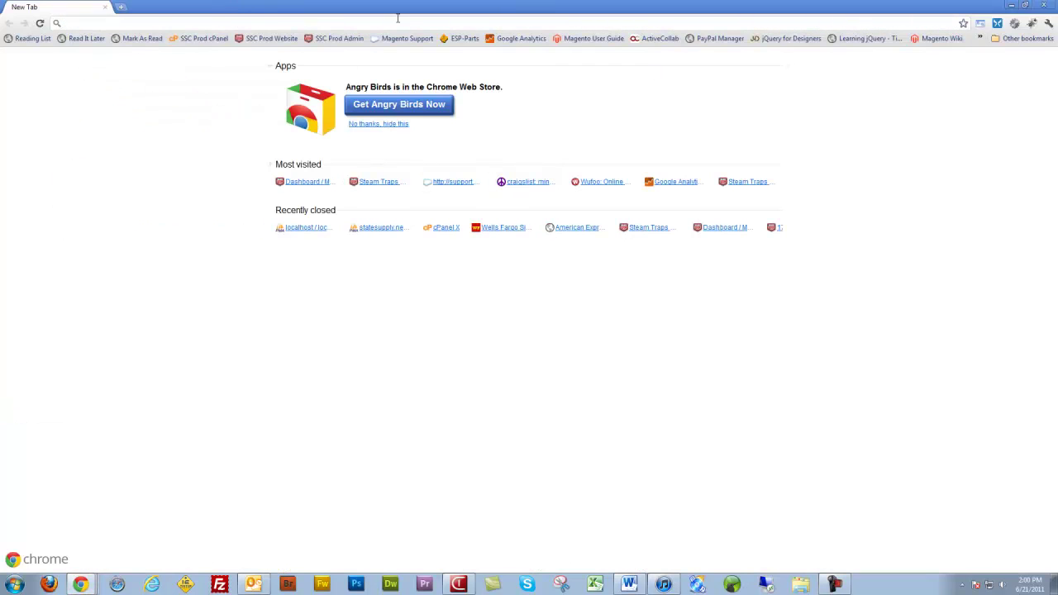
Load localhost/sceneclips in Chrome and scroll through its posts
{"action": "type", "text": "local"}
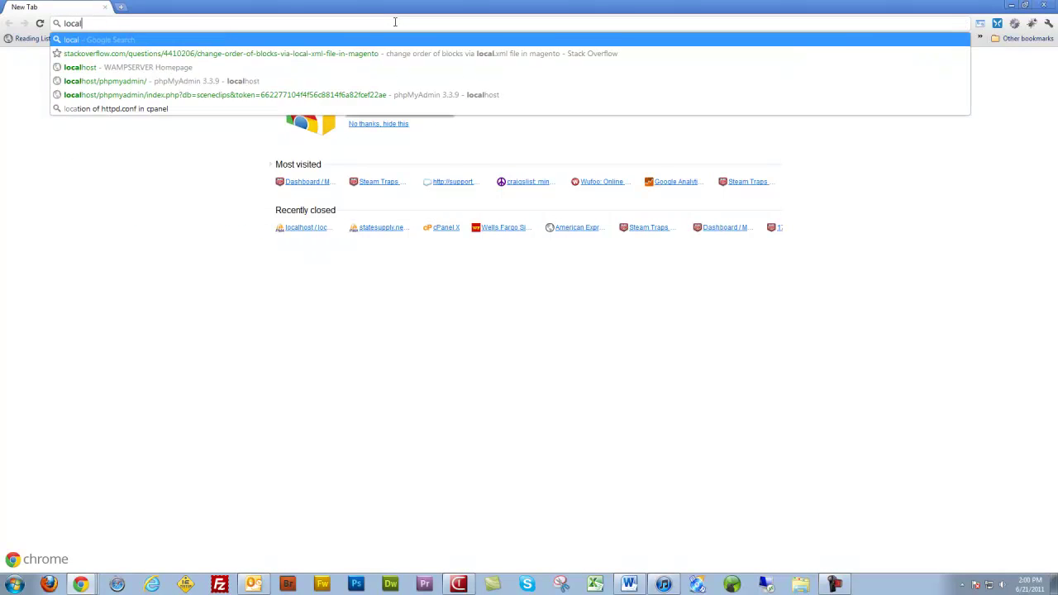
{"action": "type", "text": "host/sceneclips"}
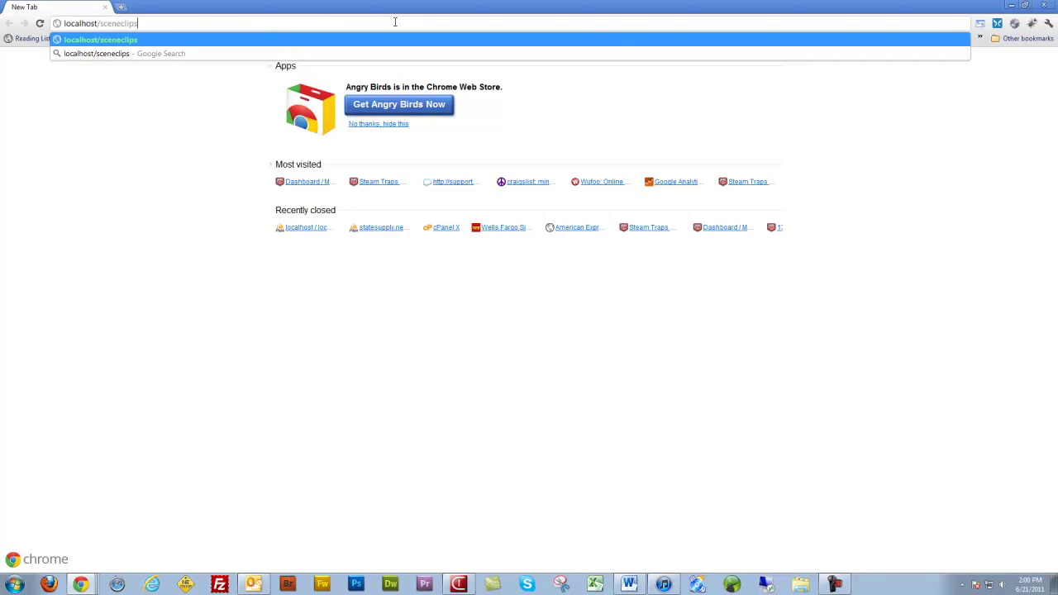
{"action": "key", "text": "Return"}
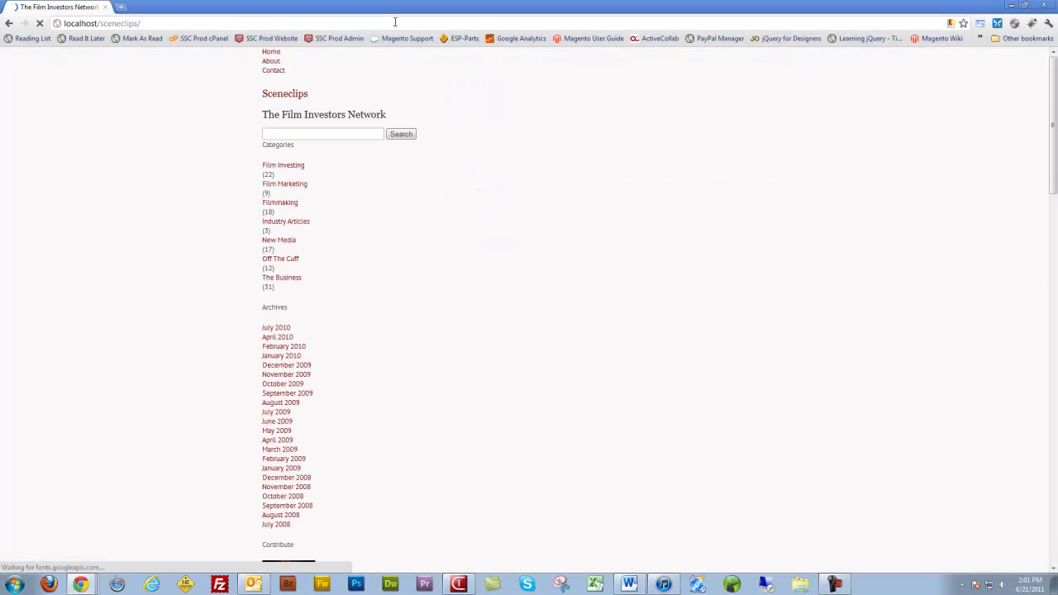
{"action": "scroll", "coordinate": [444, 192], "scroll_direction": "down", "scroll_amount": 8}
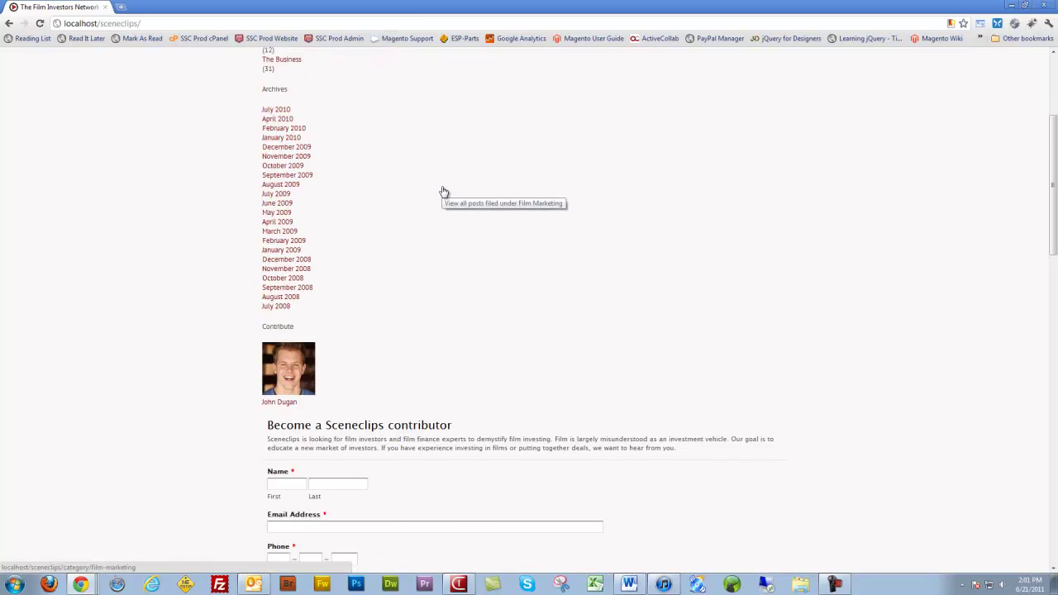
{"action": "scroll", "coordinate": [443, 192], "scroll_direction": "down", "scroll_amount": 8}
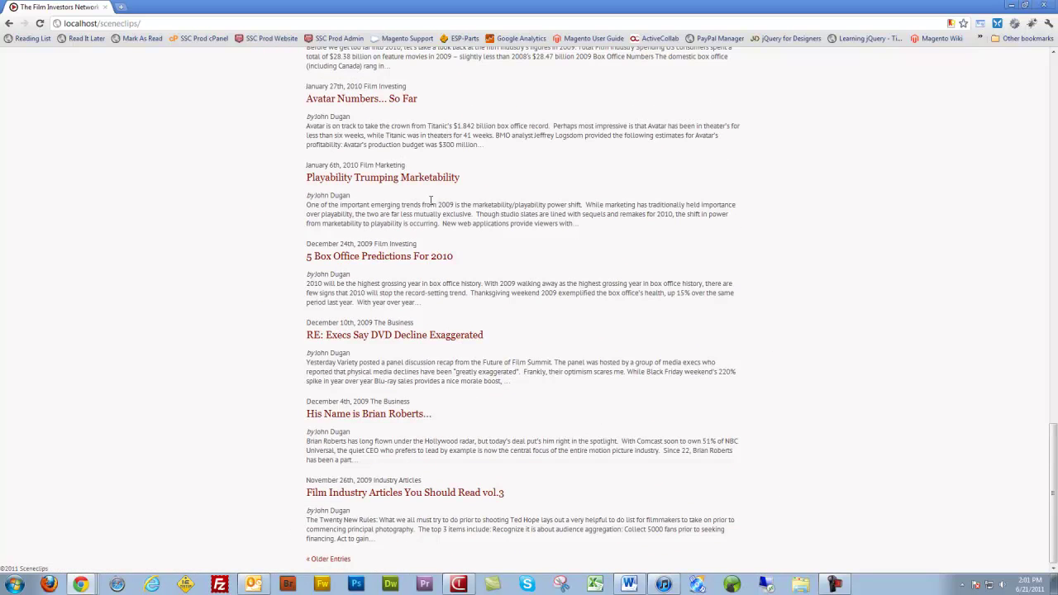
Test two post links and the August 2009 archive link, which land on WampServer's homepage
{"action": "left_click", "coordinate": [378, 180]}
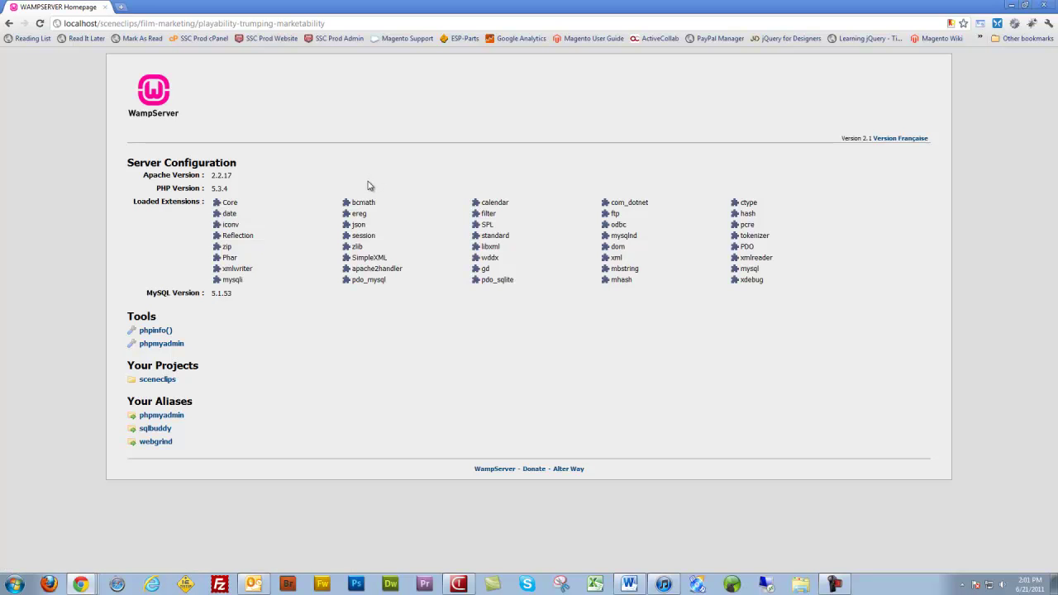
{"action": "key", "text": "alt+Left"}
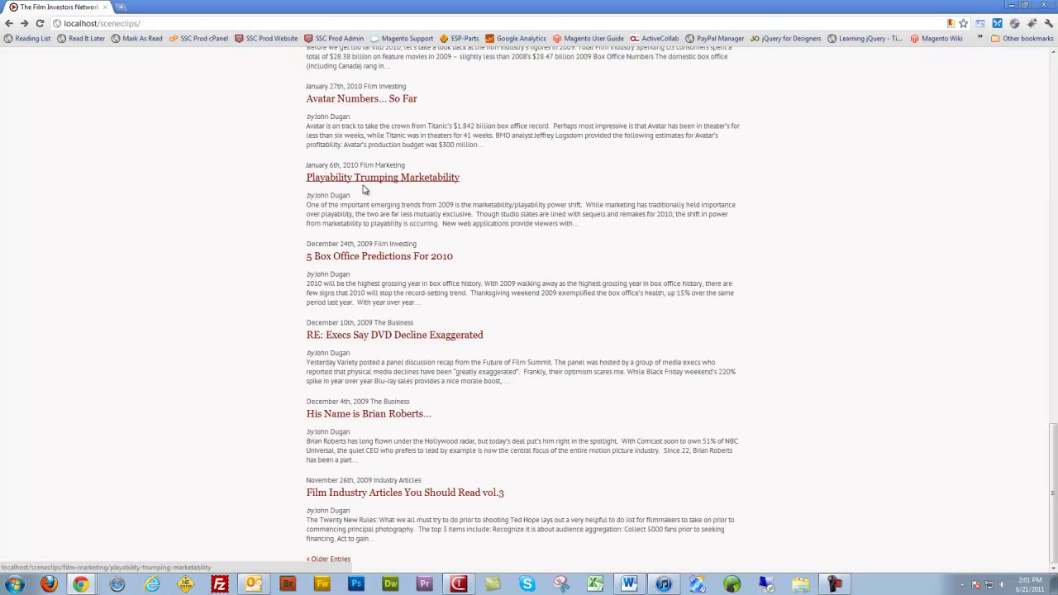
{"action": "left_click", "coordinate": [437, 340]}
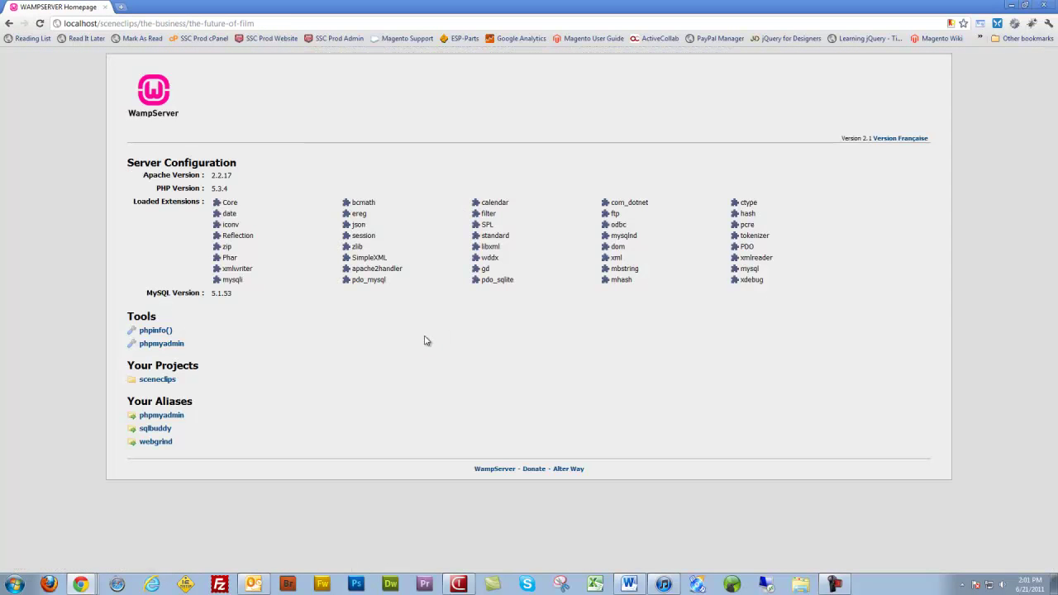
{"action": "key", "text": "alt+Left"}
{"action": "scroll", "coordinate": [421, 348], "scroll_direction": "up", "scroll_amount": 6}
{"action": "scroll", "coordinate": [420, 348], "scroll_direction": "up", "scroll_amount": 15}
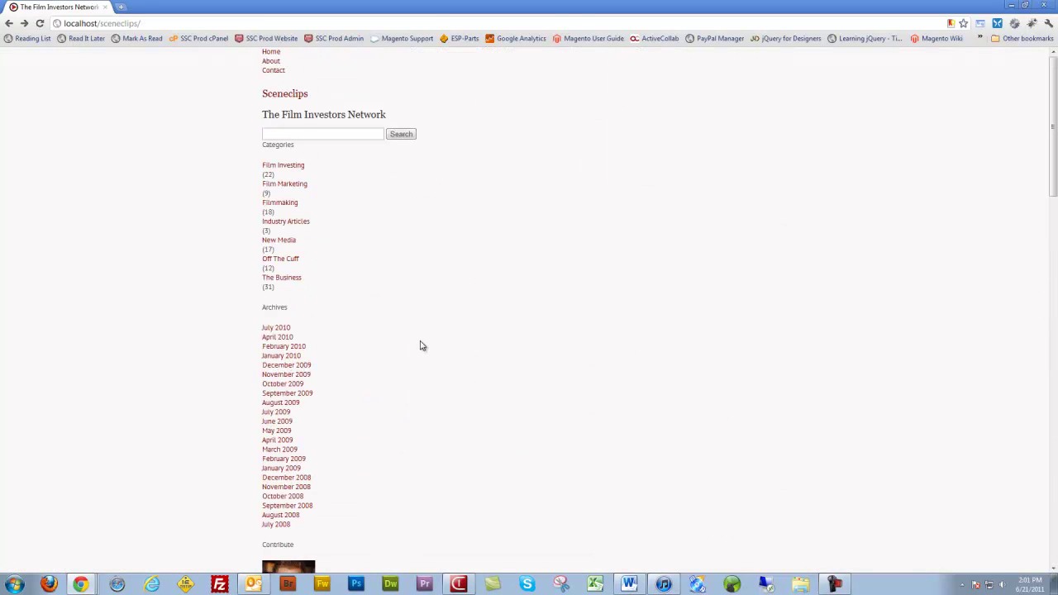
{"action": "left_click", "coordinate": [280, 403]}
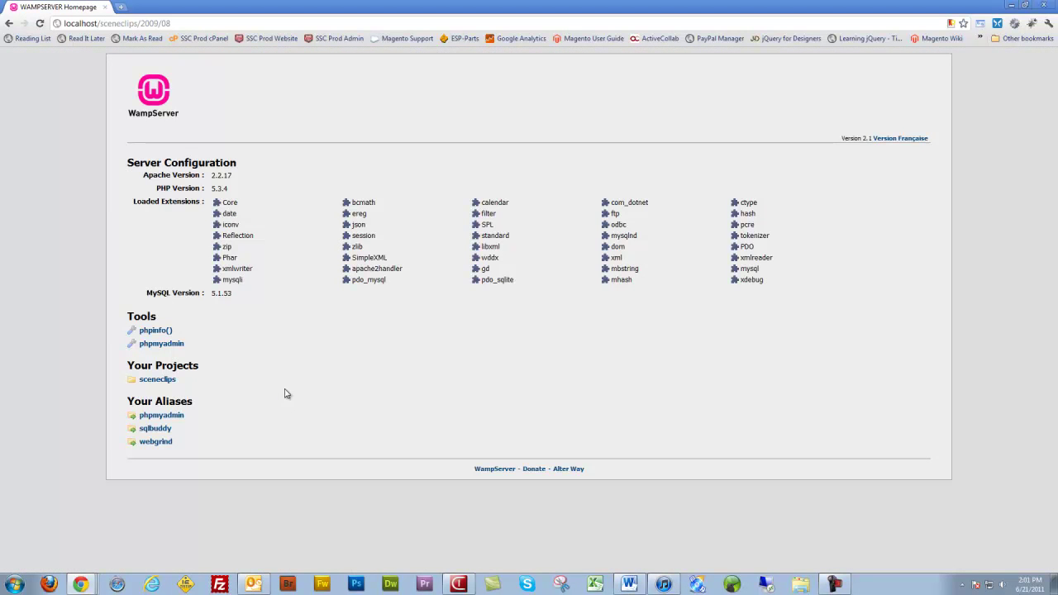
{"action": "left_click_drag", "start_coordinate": [169, 24], "coordinate": [143, 27]}
Go to localhost/sceneclips/wp-admin and log in with the admin username and password
{"action": "type", "text": "wp-admin"}
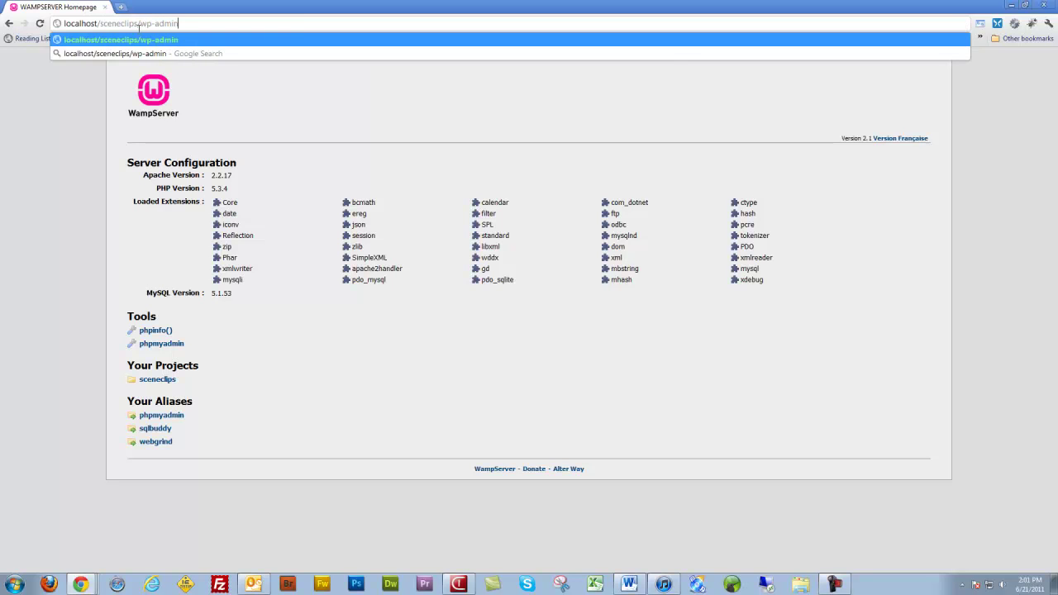
{"action": "key", "text": "Return"}
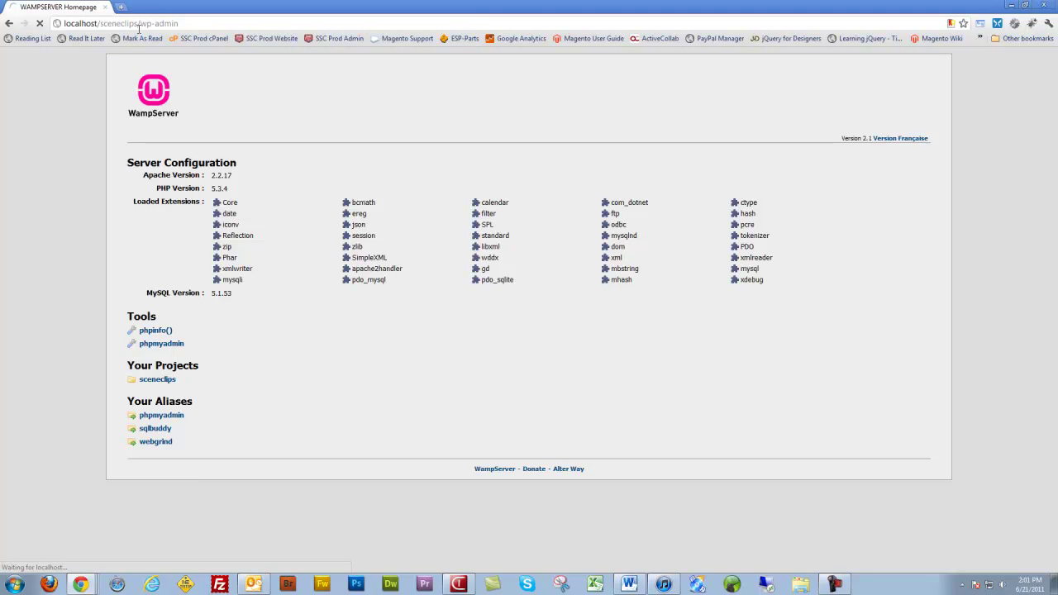
{"action": "type", "text": "johnnydugs"}
{"action": "key", "text": "Tab"}
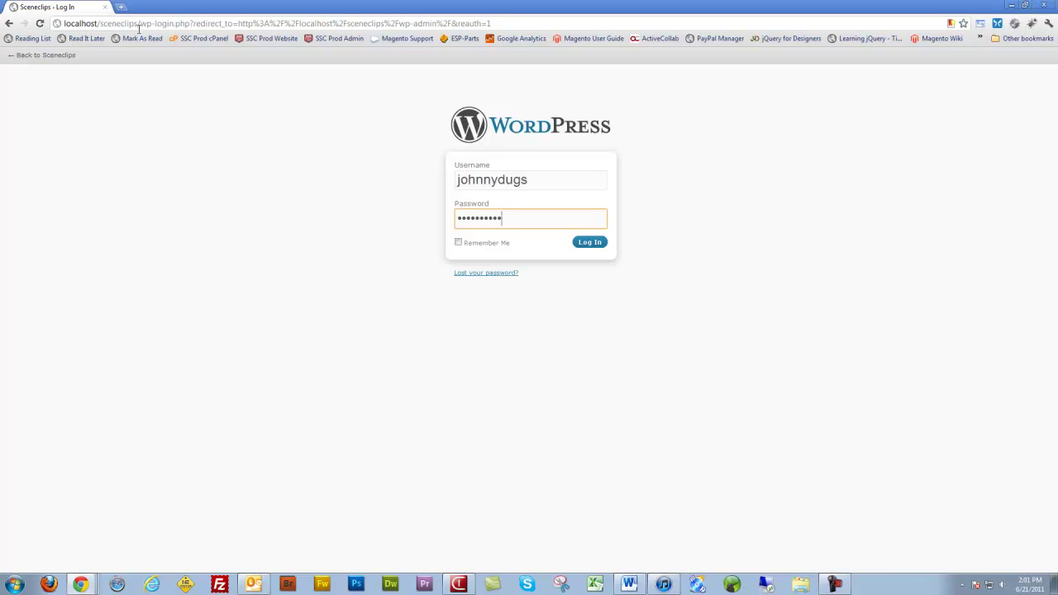
{"action": "key", "text": "Return"}
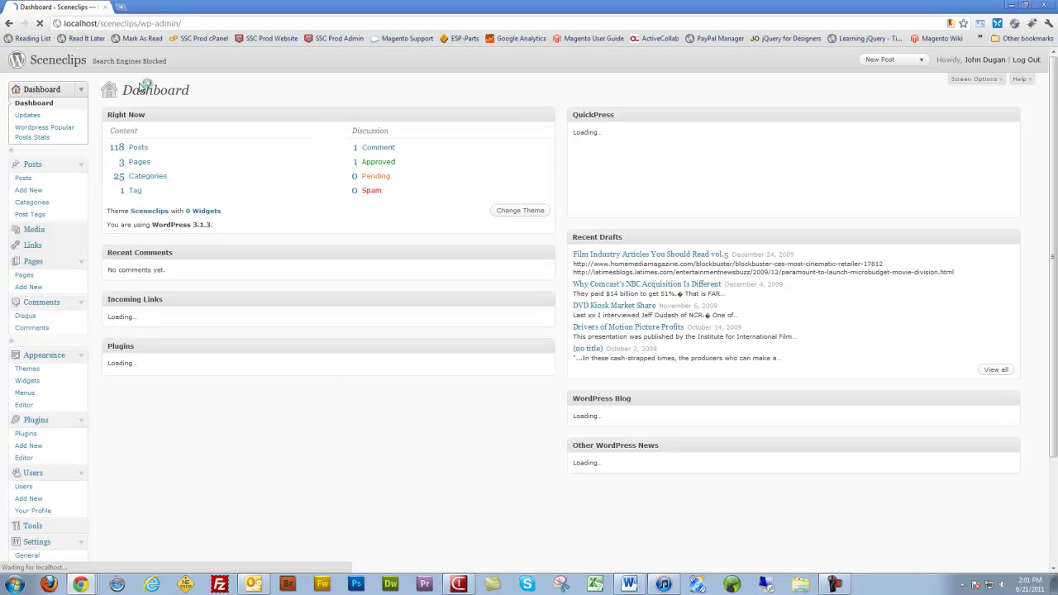
Re-save Permalink Settings, keeping the custom /%category%/%postname% structure
{"action": "scroll", "coordinate": [205, 364], "scroll_direction": "down", "scroll_amount": 3}
{"action": "scroll", "coordinate": [205, 368], "scroll_direction": "down", "scroll_amount": 1}
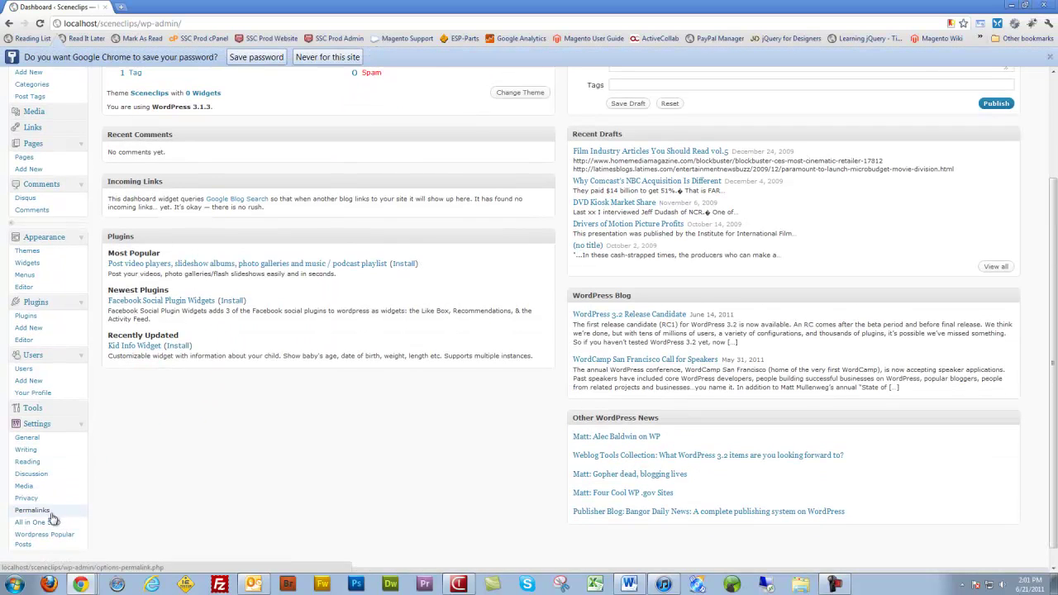
{"action": "left_click", "coordinate": [50, 514]}
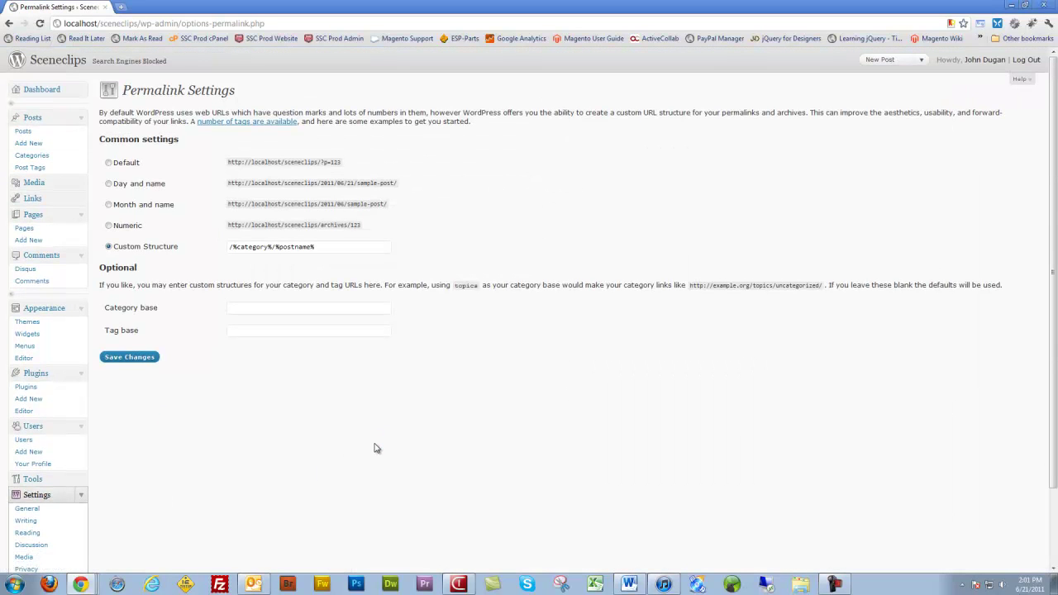
{"action": "left_click", "coordinate": [146, 359]}
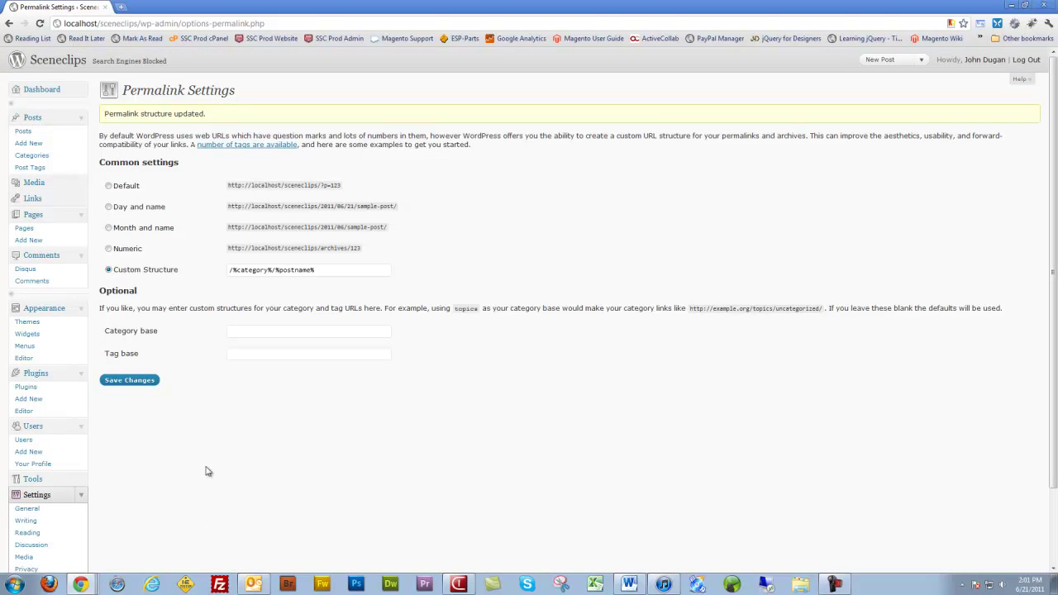
Load the local site localhost/sceneclips in a new browser tab
{"action": "left_click", "coordinate": [122, 6]}
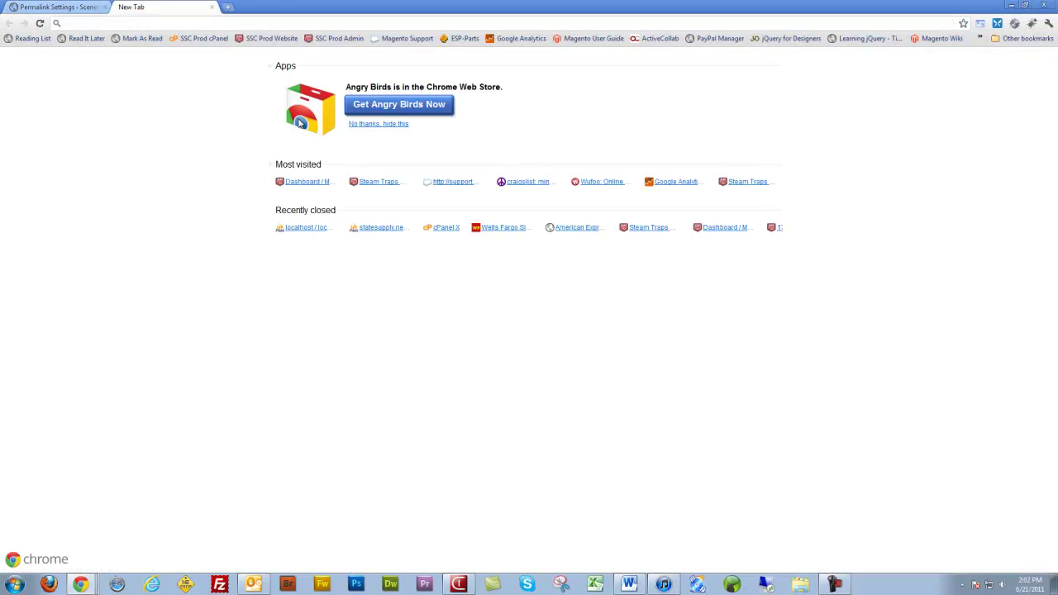
{"action": "type", "text": "localhost"}
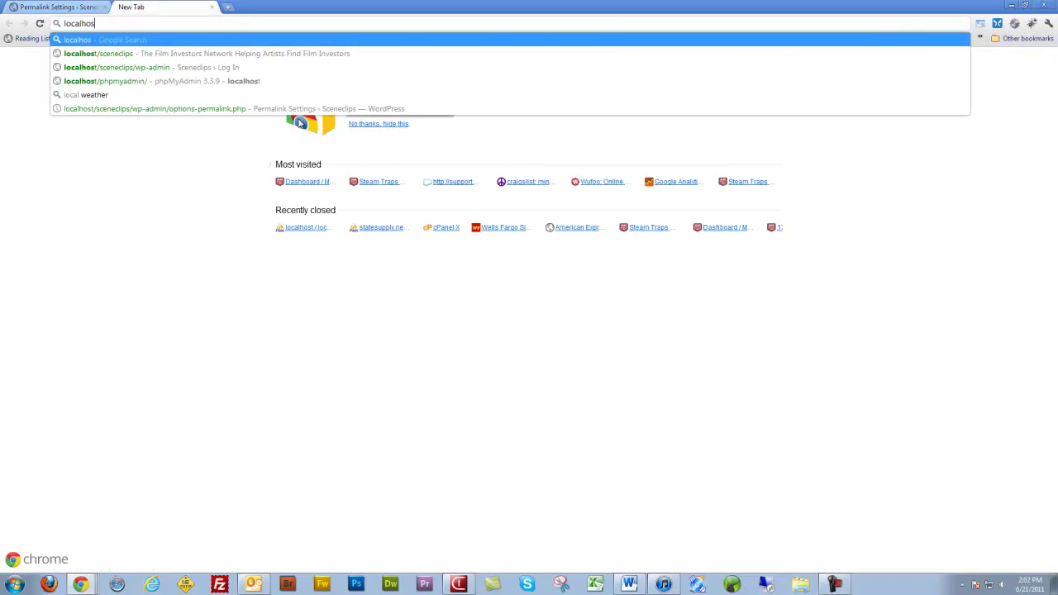
{"action": "key", "text": "Down"}
{"action": "key", "text": "Down"}
{"action": "key", "text": "Return"}
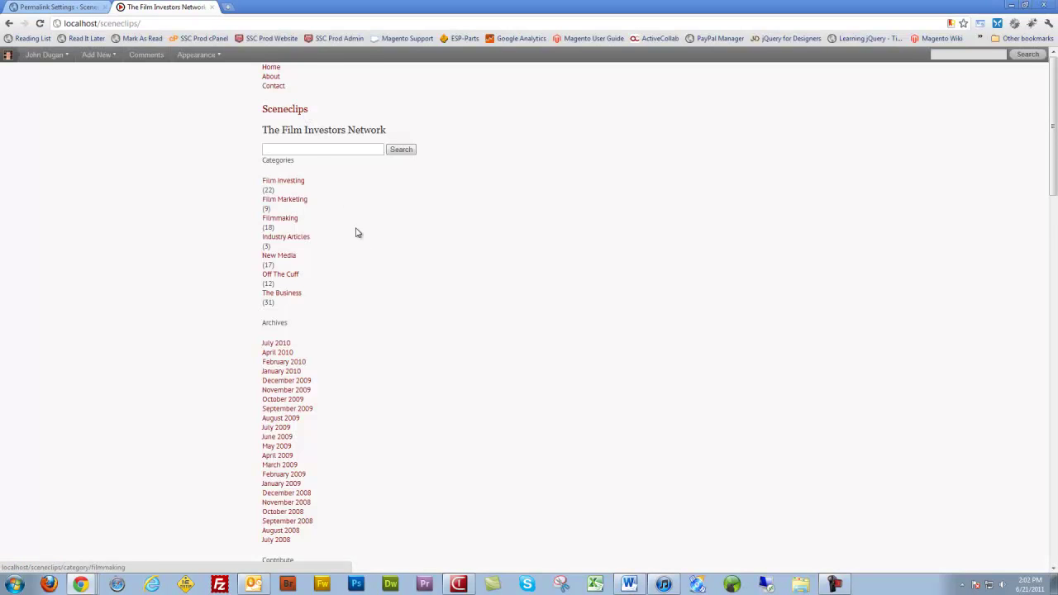
Open the July 2009 archive, then a Film Marketing post, scrolling down to its comments
{"action": "scroll", "coordinate": [355, 232], "scroll_direction": "down", "scroll_amount": 3}
{"action": "left_click", "coordinate": [277, 275]}
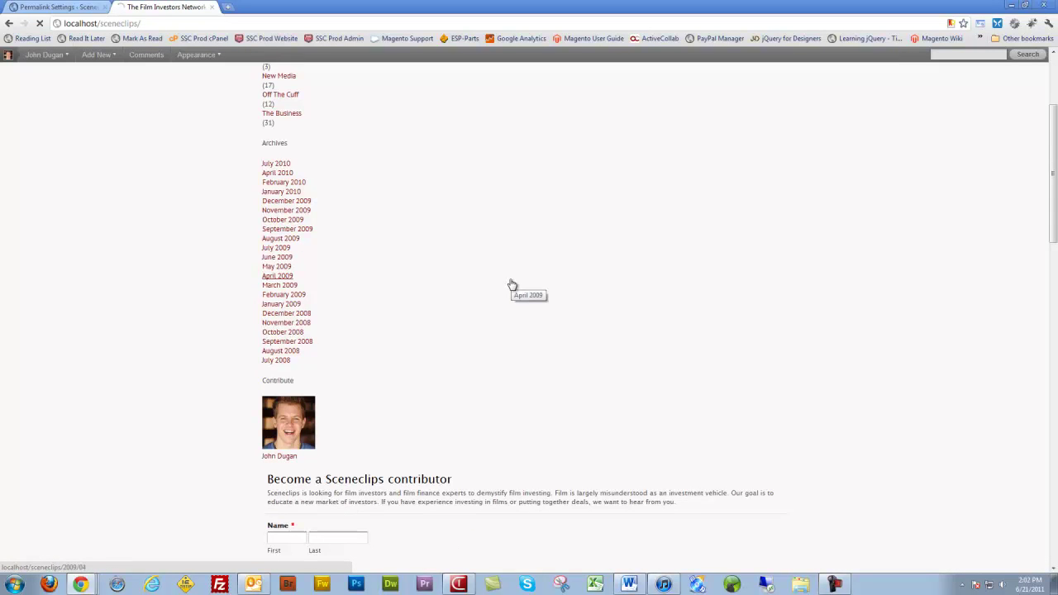
{"action": "scroll", "coordinate": [510, 285], "scroll_direction": "down", "scroll_amount": 10}
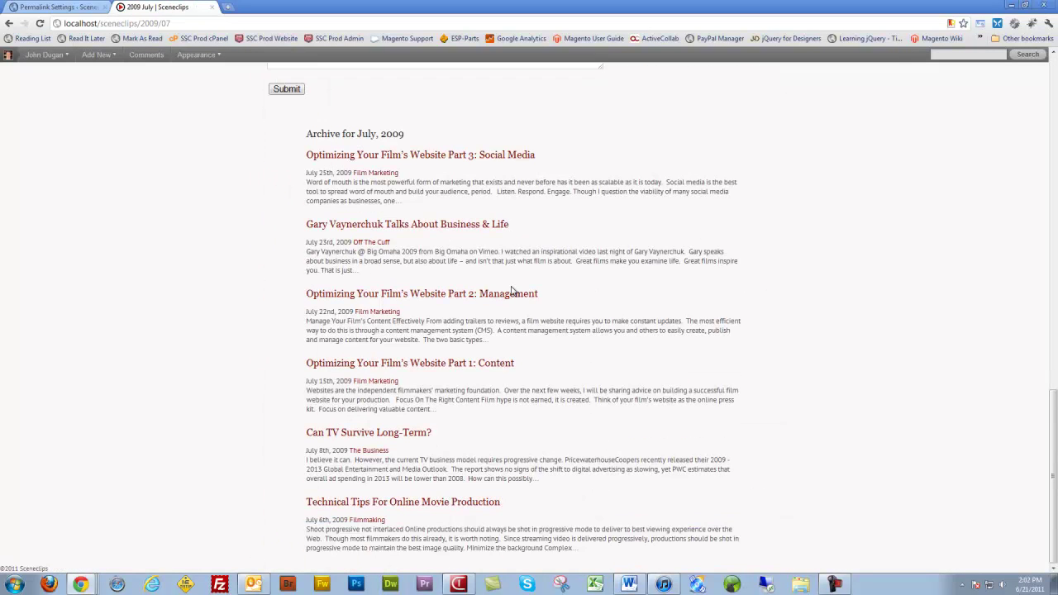
{"action": "left_click", "coordinate": [479, 298]}
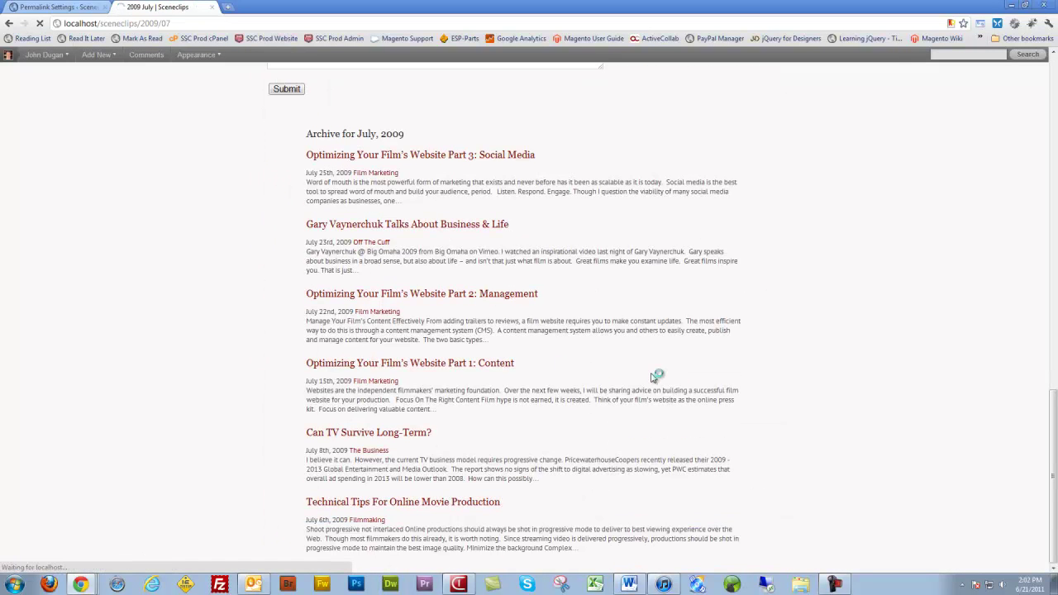
{"action": "scroll", "coordinate": [655, 377], "scroll_direction": "down", "scroll_amount": 15}
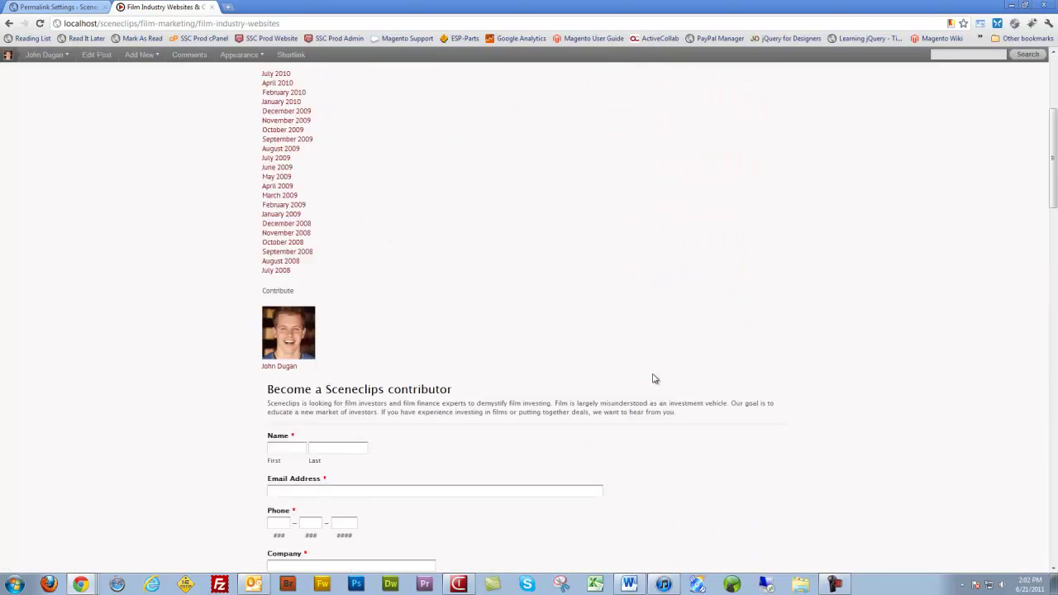
{"action": "scroll", "coordinate": [655, 377], "scroll_direction": "down", "scroll_amount": 15}
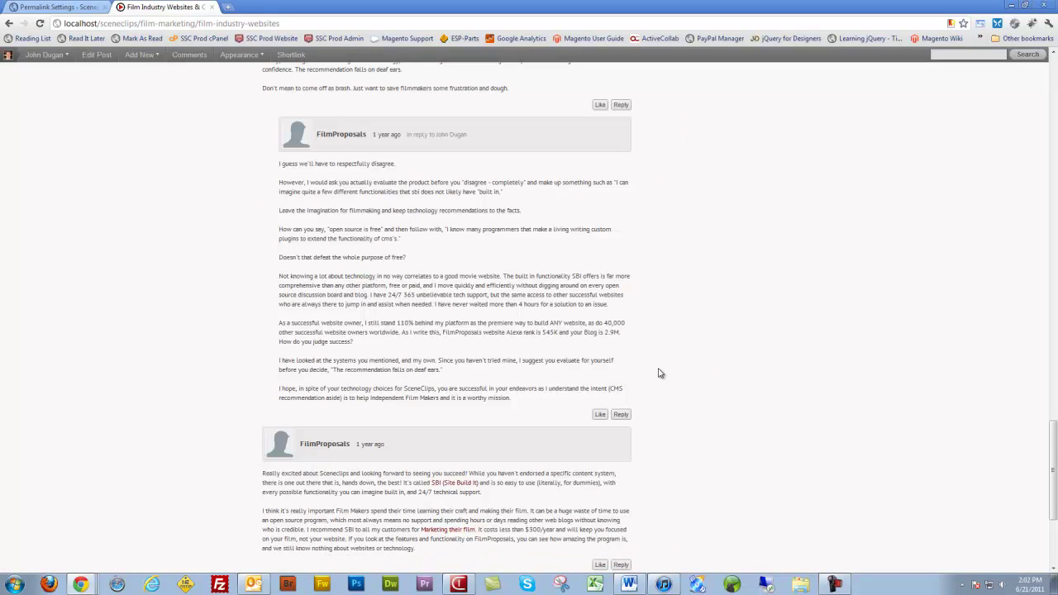